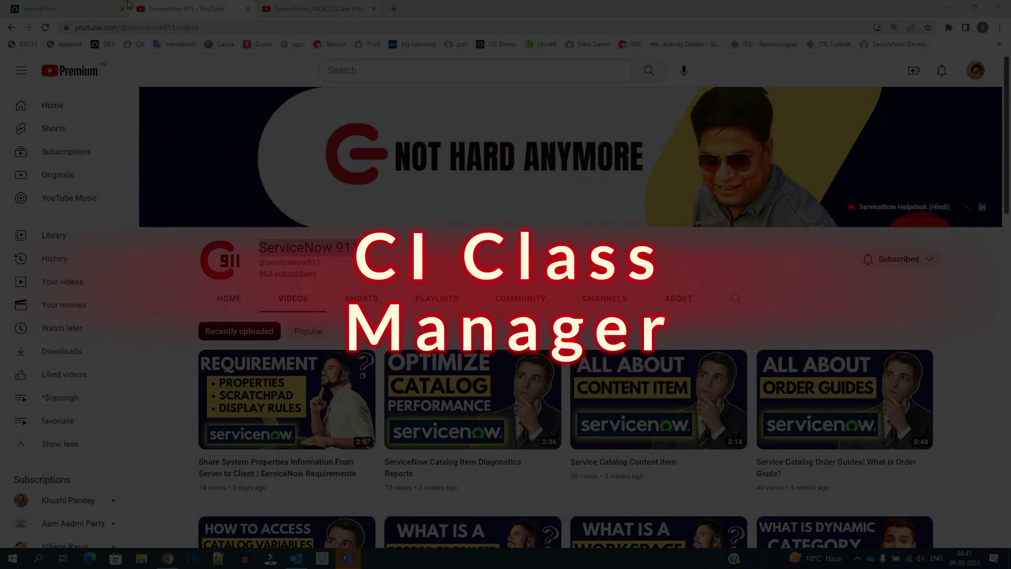
# Filter the ServiceNow navigator by 'ci class' to list the CI Class Manager module.
pyautogui.click(72, 112)
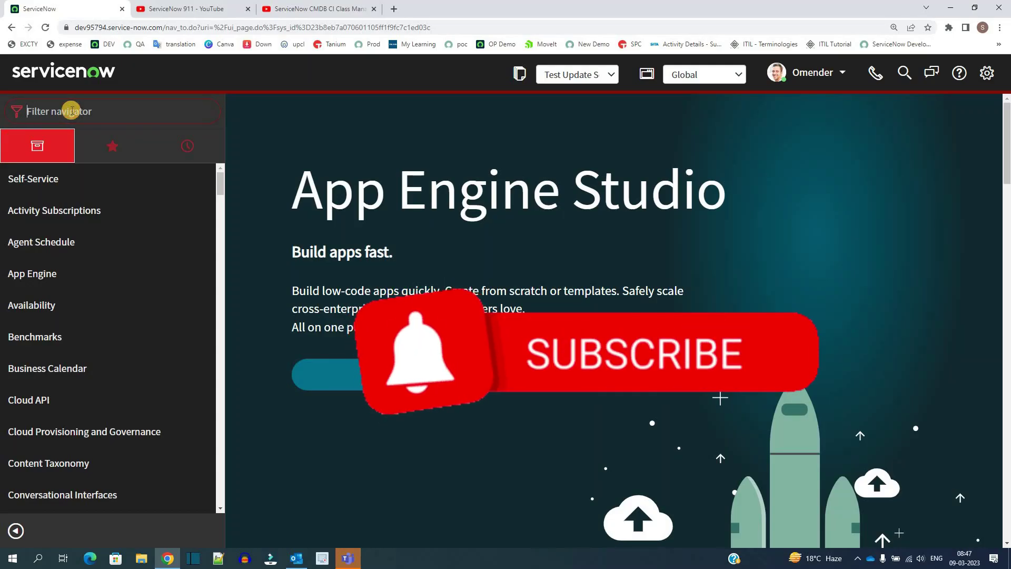
pyautogui.write('ci class')
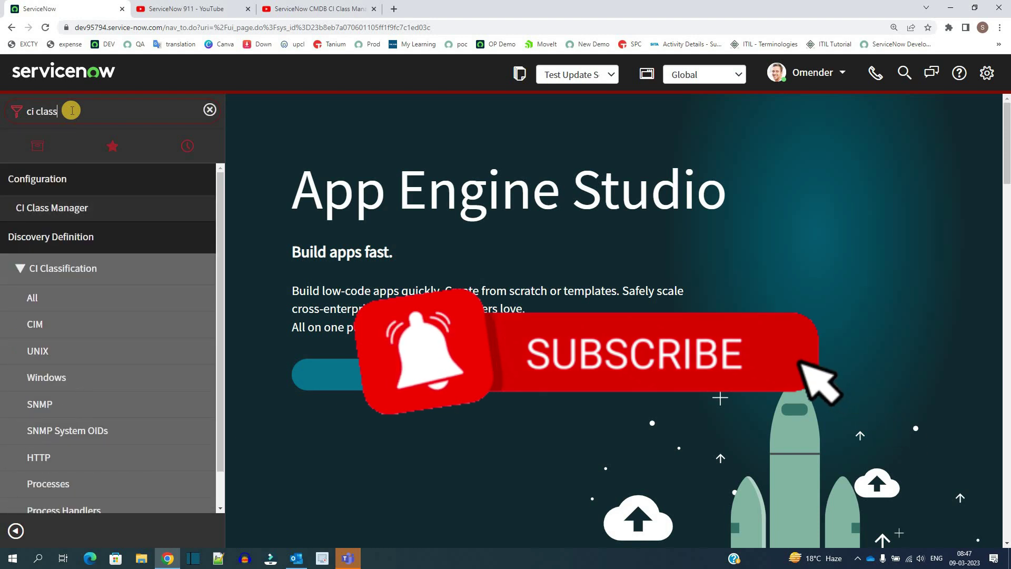
# Open CI Class Manager in its own tab and move focus toward the Hierarchy option.
pyautogui.click(51, 208)
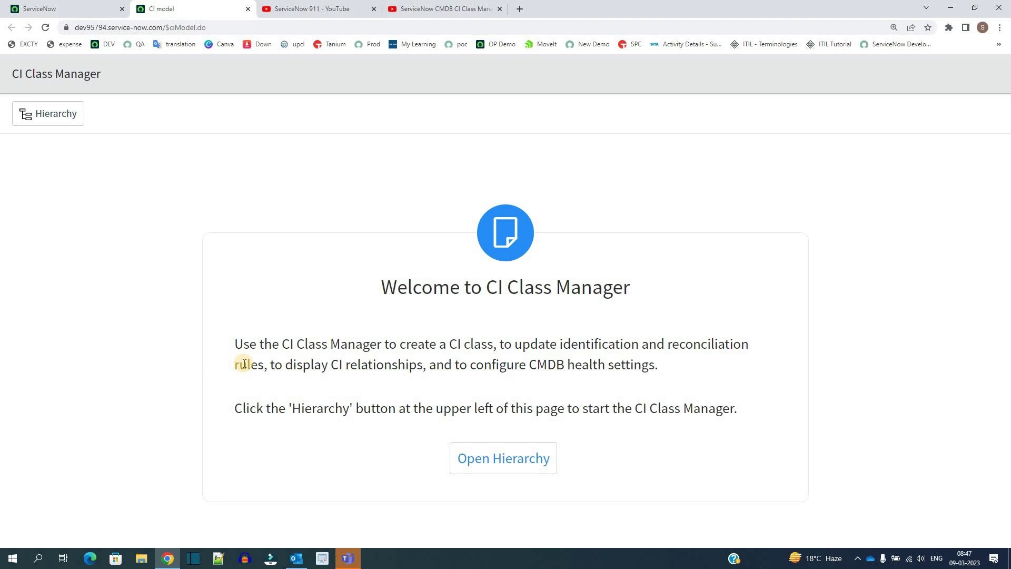
pyautogui.press('Tab')
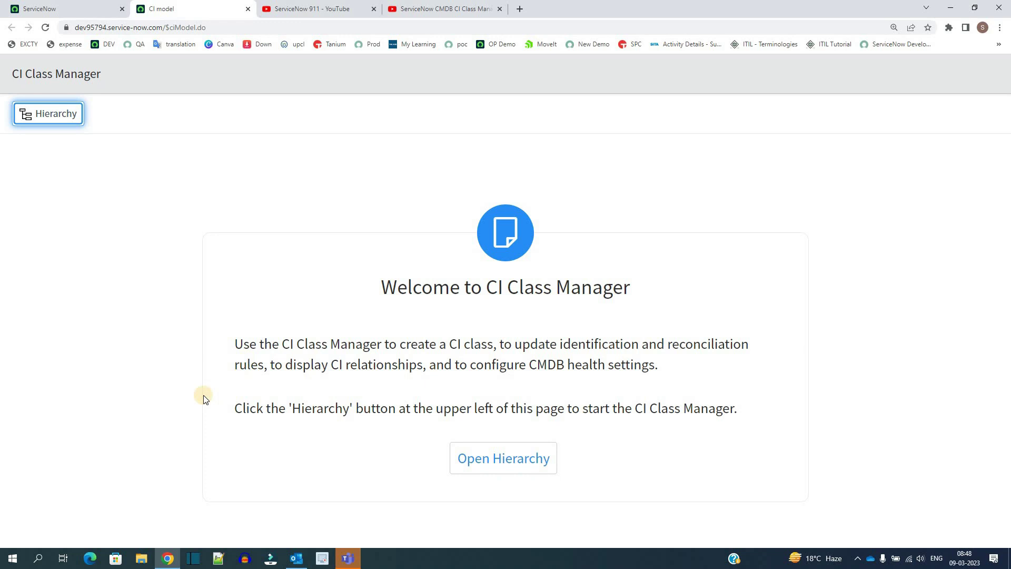
# Open the CI class hierarchy, collapse the Configuration Item tree and view its details.
pyautogui.click(40, 117)
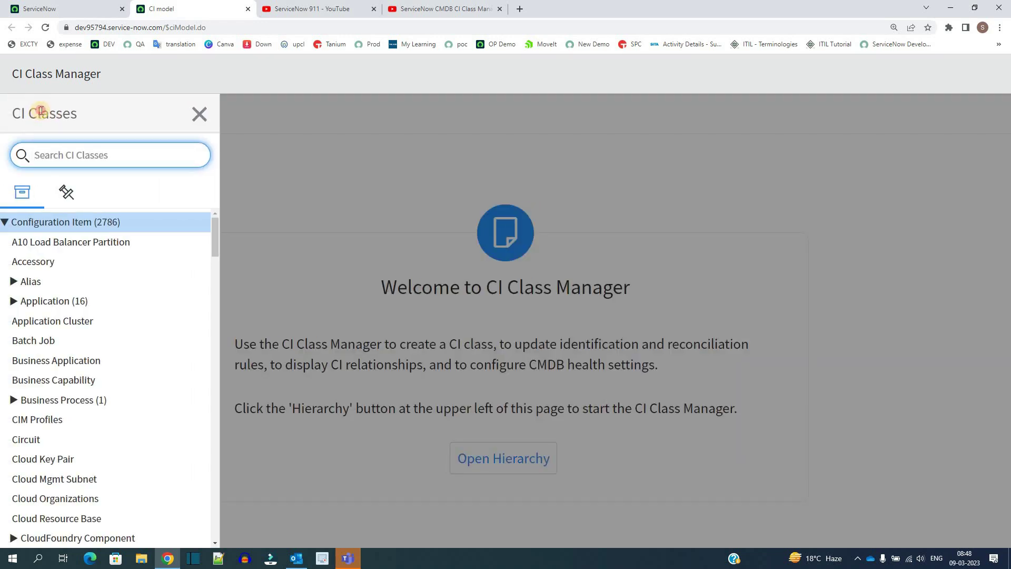
pyautogui.tripleClick(41, 113)
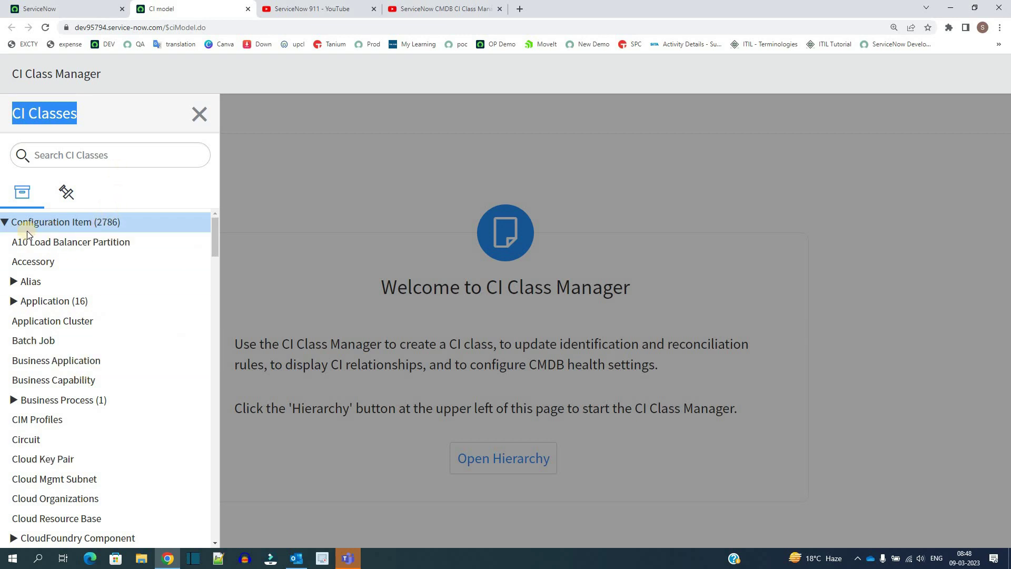
pyautogui.click(6, 225)
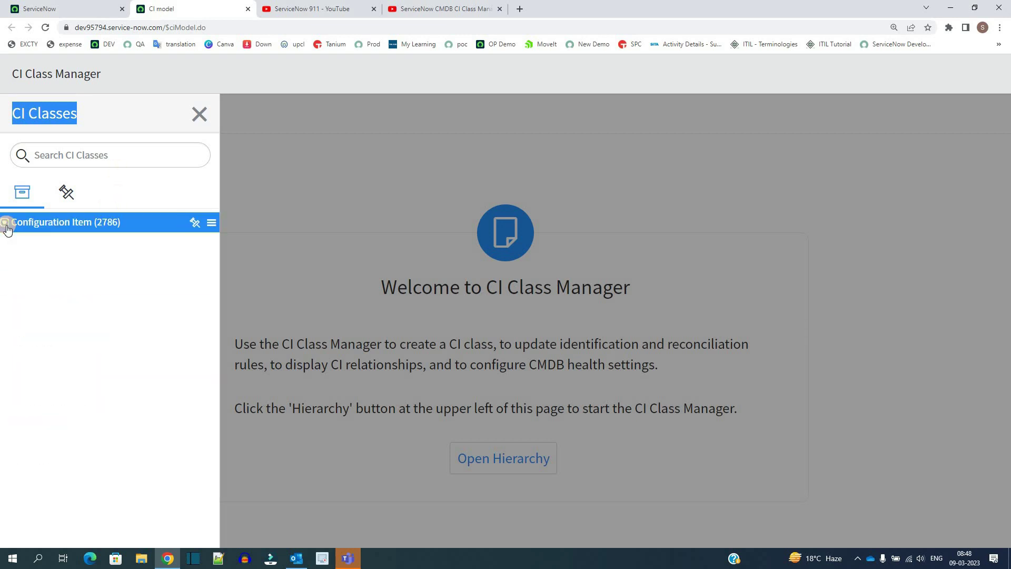
pyautogui.click(114, 226)
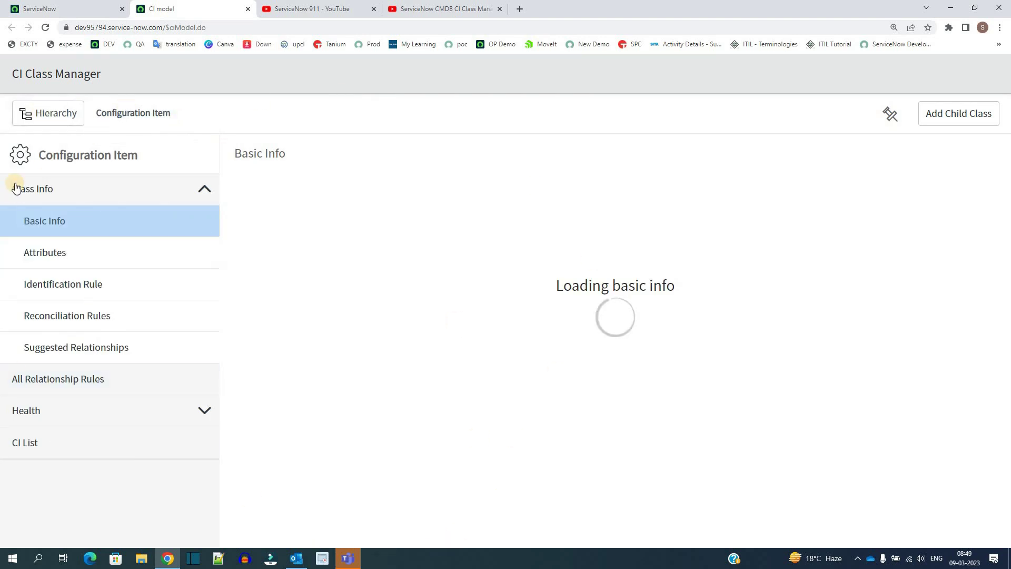
# Search the hierarchy for 'windows server' and open the Windows Server class (cmdb_ci_win_server).
pyautogui.click(59, 114)
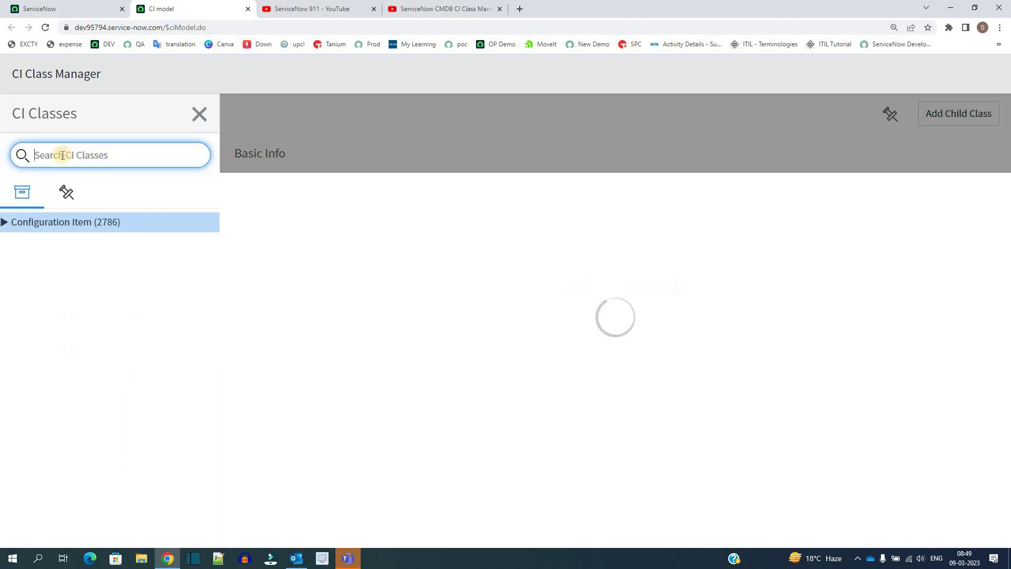
pyautogui.write('wi')
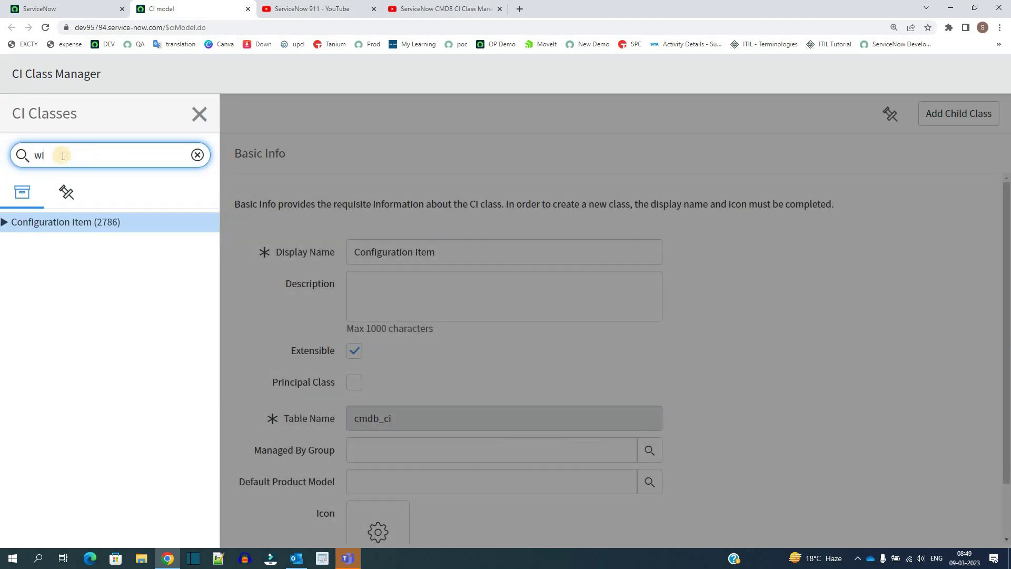
pyautogui.write('ndows server')
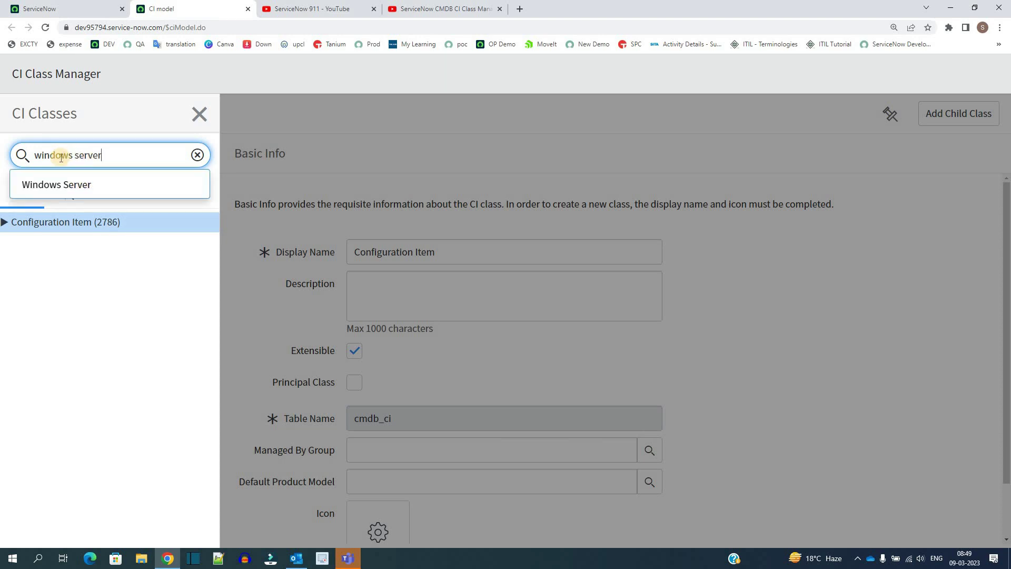
pyautogui.click(67, 188)
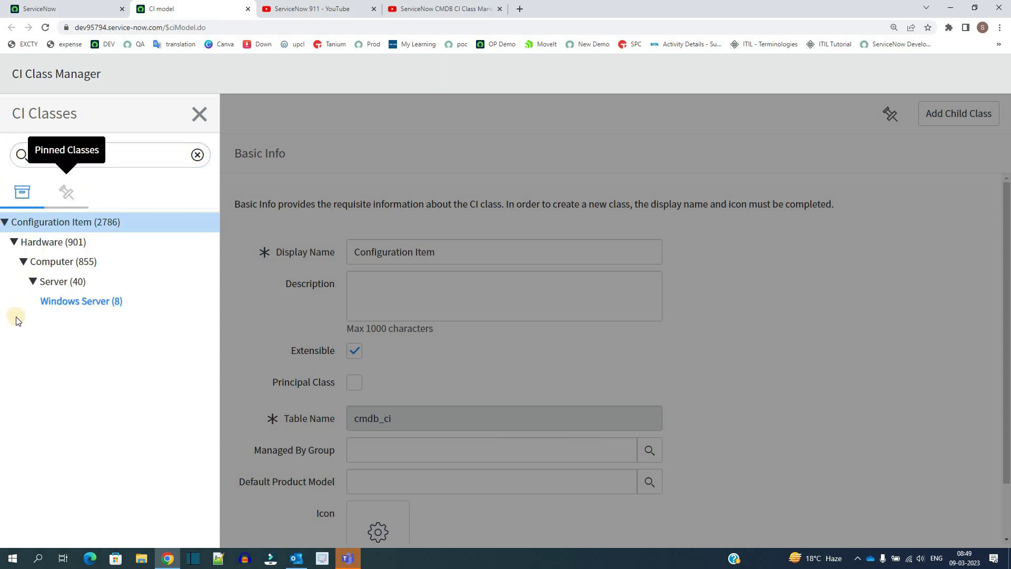
pyautogui.click(100, 302)
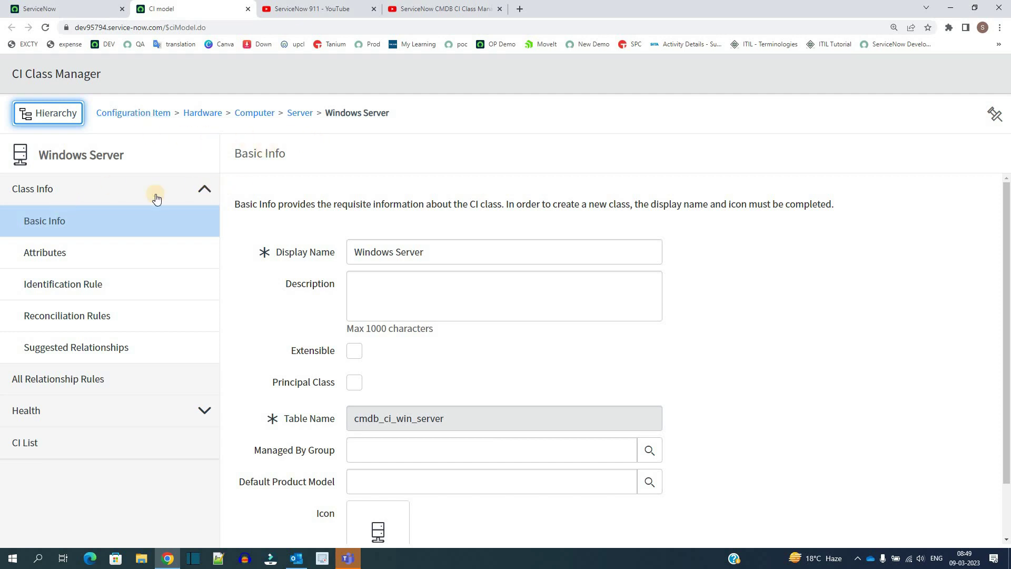
# Inspect Windows Server Basic Info: Display Name, Description, Extensible, table cmdb_ci_win_server, empty group and model fields.
pyautogui.click(70, 273)
pyautogui.click(356, 256)
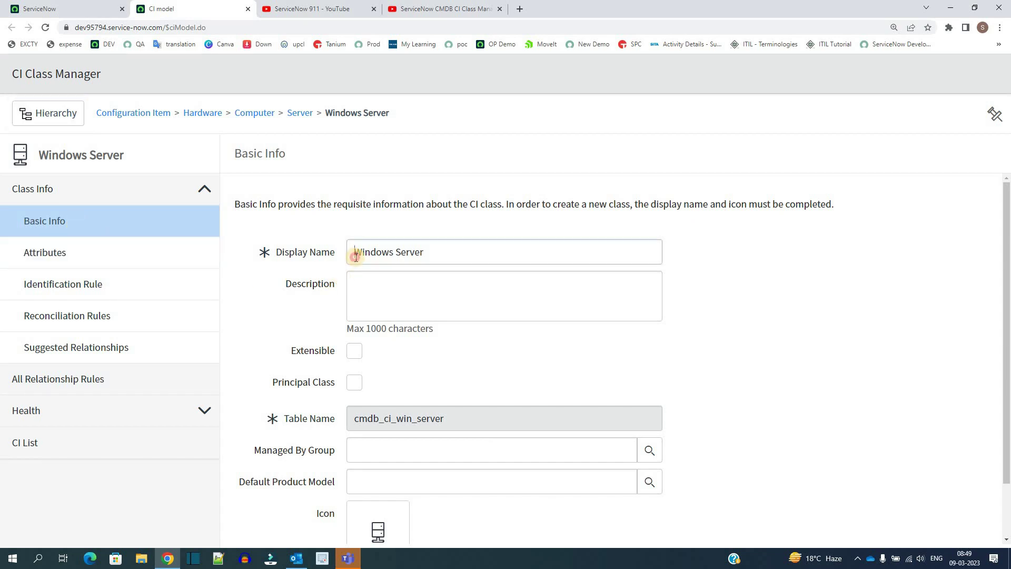
pyautogui.hotkey('ctrl', 'shift', 'Right')
pyautogui.hotkey('ctrl', 'shift', 'Right')
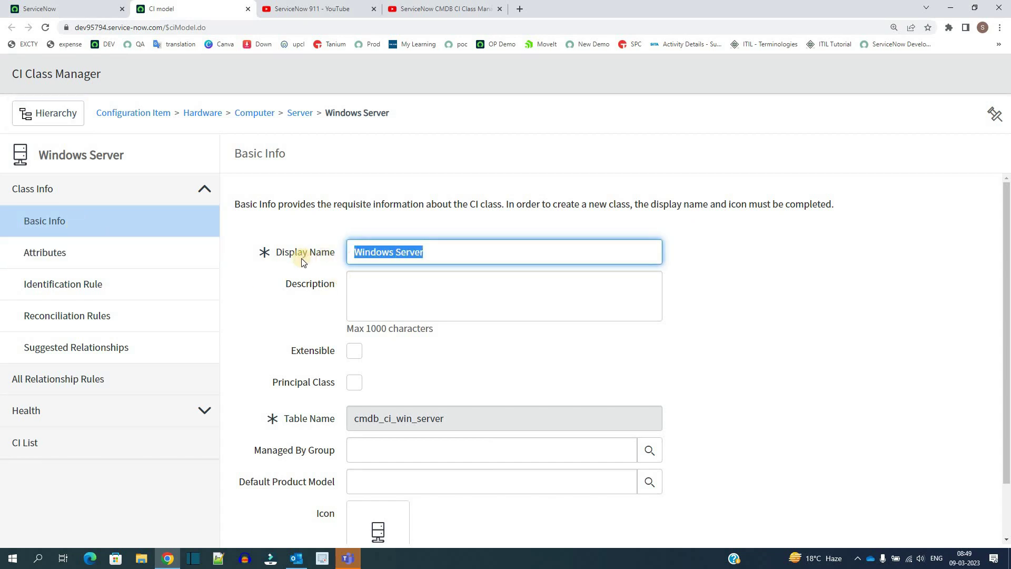
pyautogui.click(374, 281)
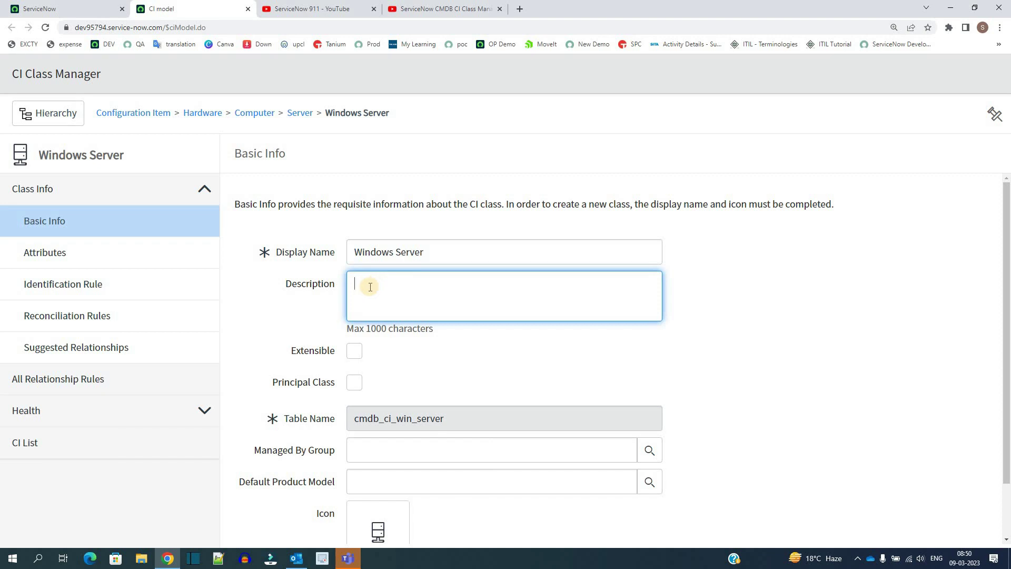
pyautogui.tripleClick(409, 249)
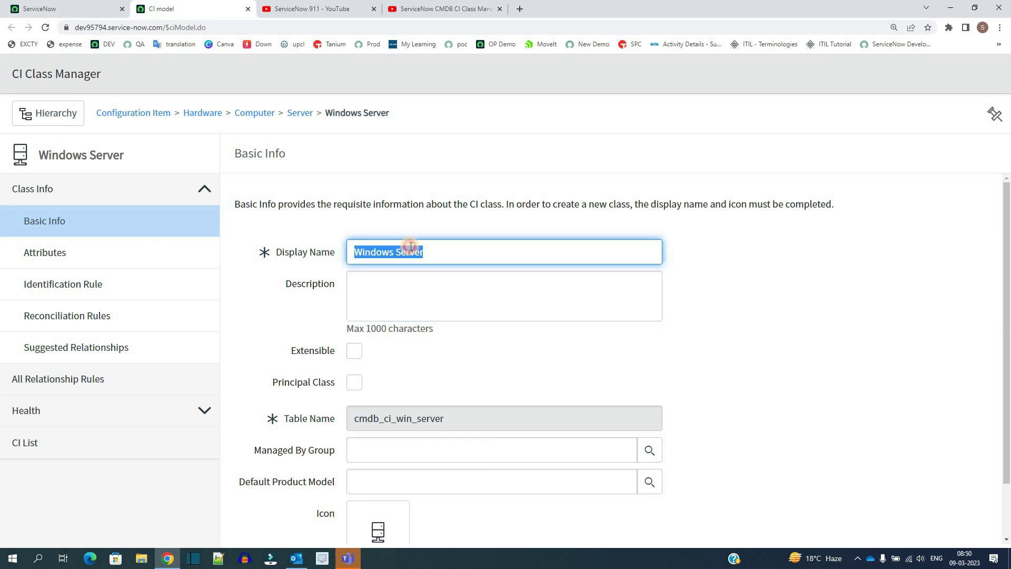
pyautogui.click(401, 284)
pyautogui.scroll(-2, 284, 299)
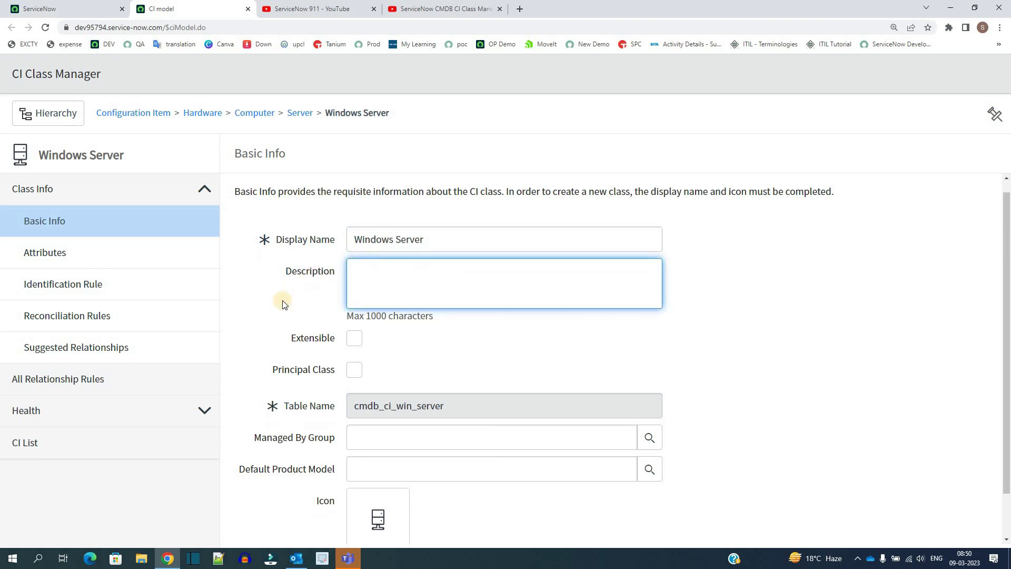
pyautogui.doubleClick(309, 289)
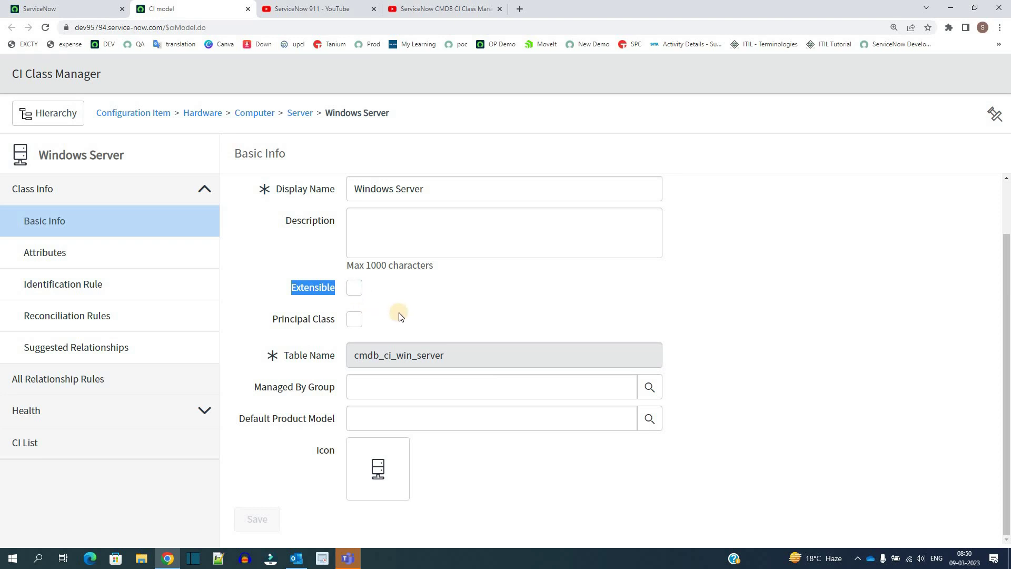
pyautogui.click(372, 346)
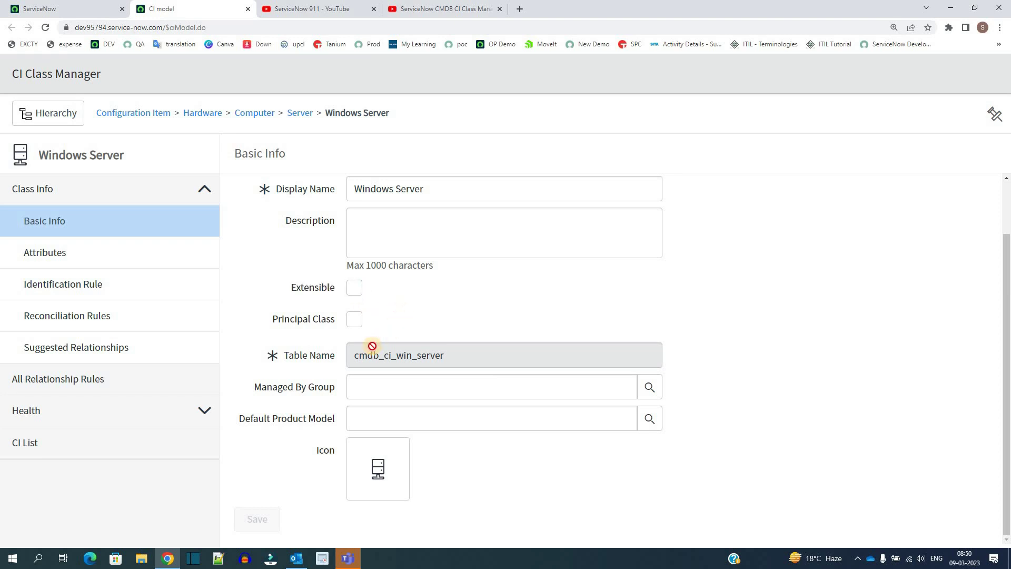
pyautogui.doubleClick(372, 346)
pyautogui.click(368, 380)
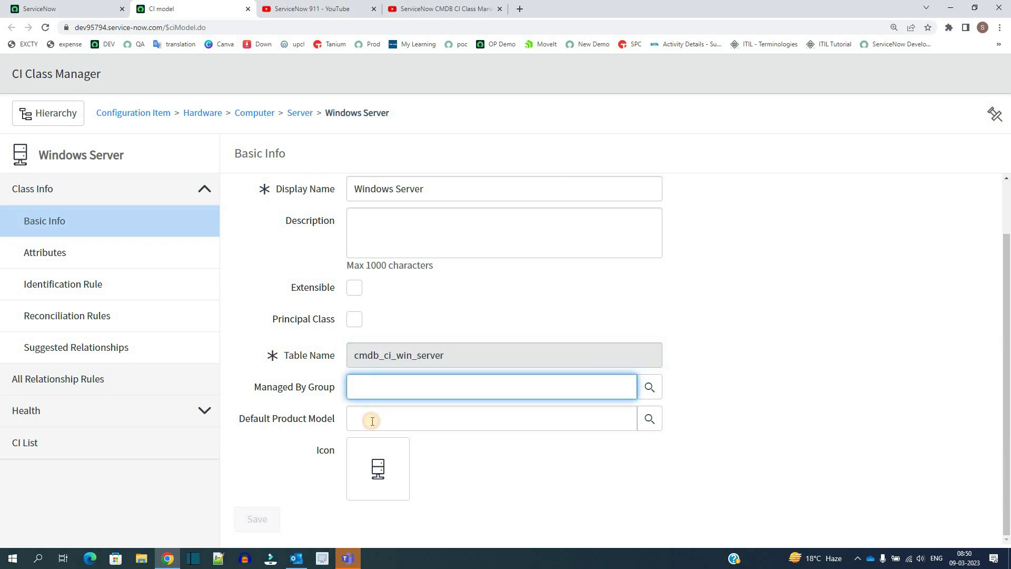
pyautogui.click(373, 420)
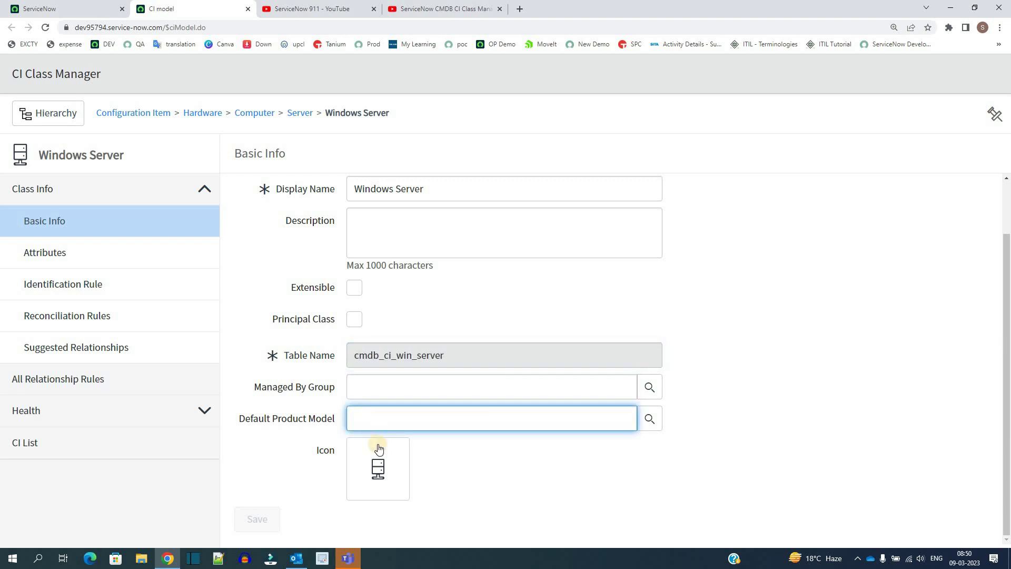
# Browse the class icon choices and cancel, keeping the original server icon.
pyautogui.click(372, 472)
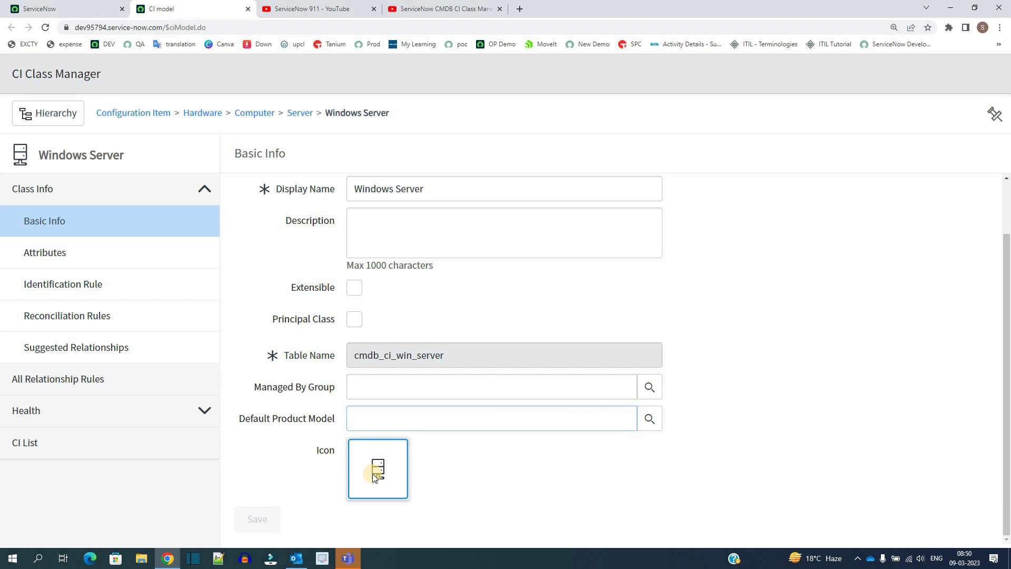
pyautogui.scroll(-7, 455, 478)
pyautogui.scroll(7, 454, 478)
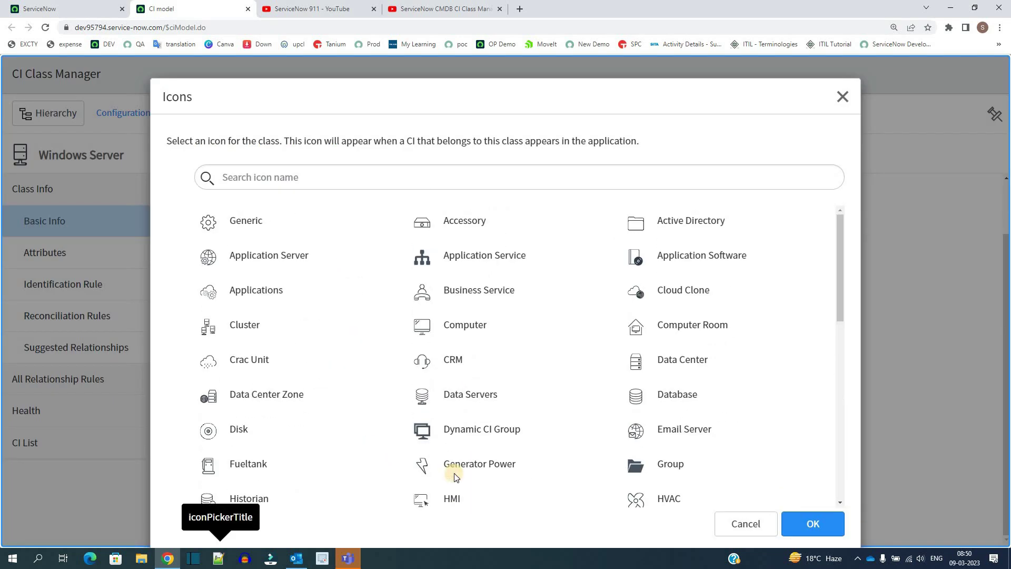
pyautogui.click(744, 524)
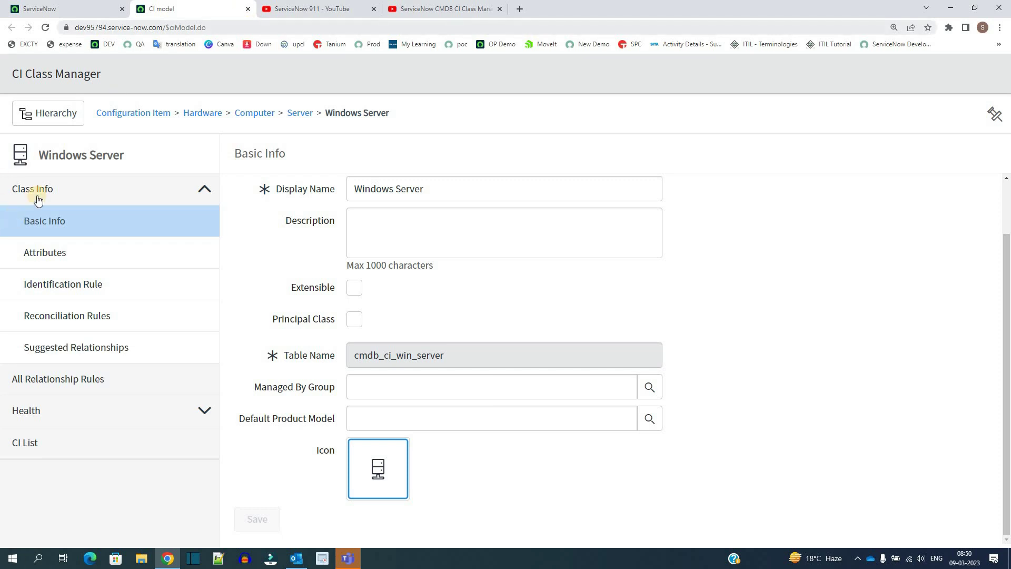
# Show the Windows Server attributes, filtering by Derived and then Added attributes.
pyautogui.click(64, 256)
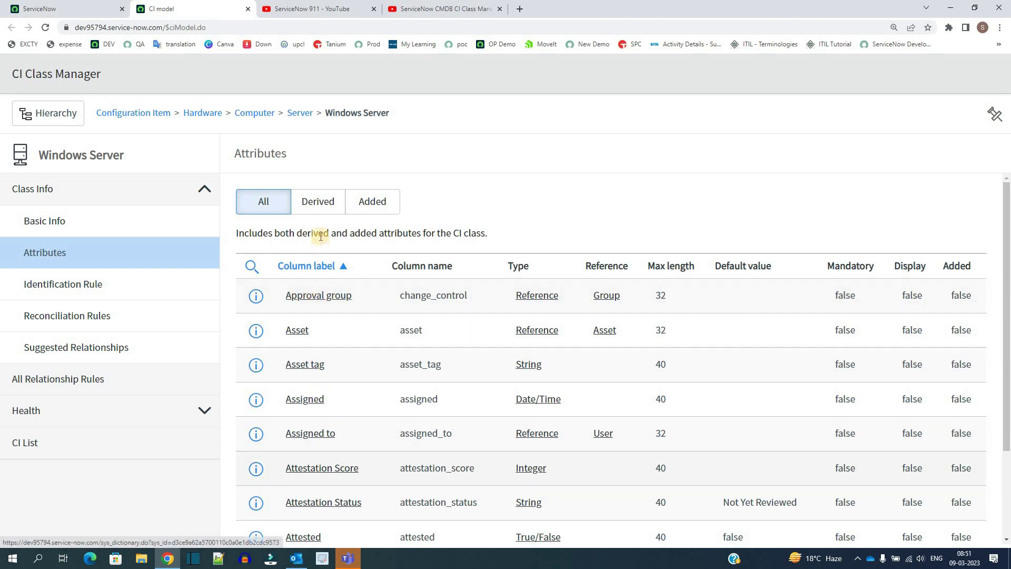
pyautogui.click(327, 211)
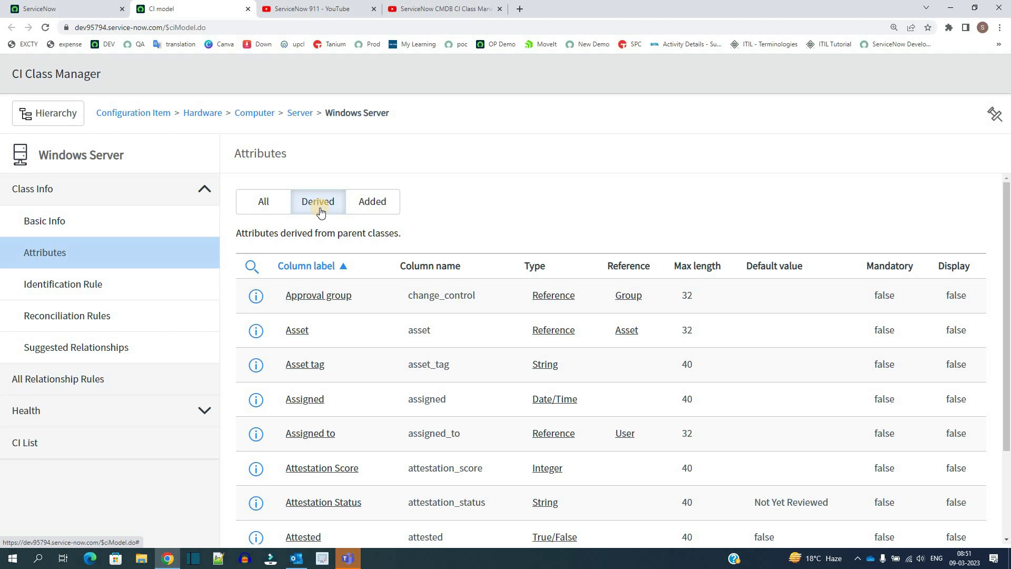
pyautogui.click(376, 203)
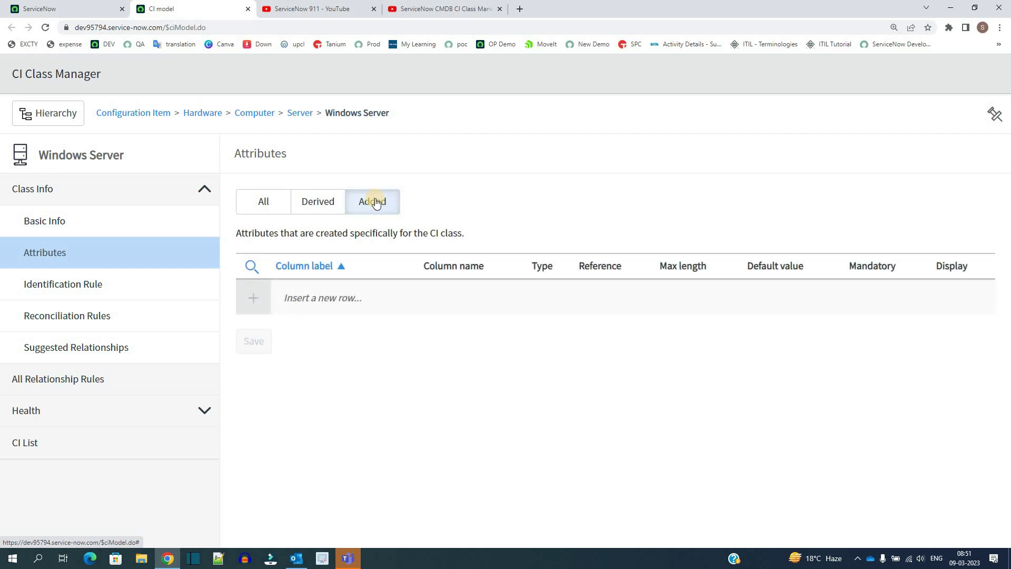
# Add an unsaved 'test' attribute (u_test, String, 40), prompting a discard-changes warning.
pyautogui.click(214, 348)
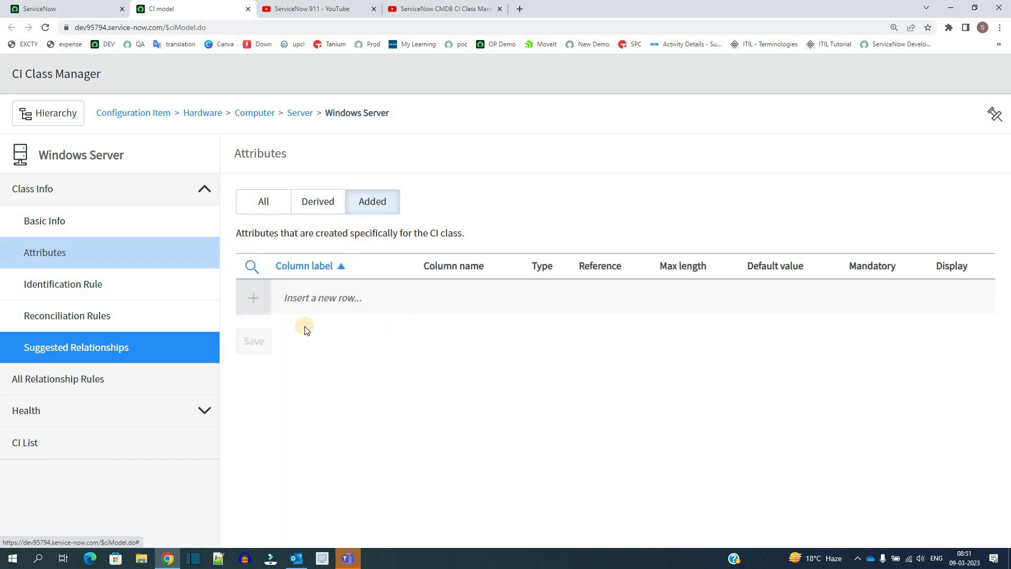
pyautogui.click(296, 295)
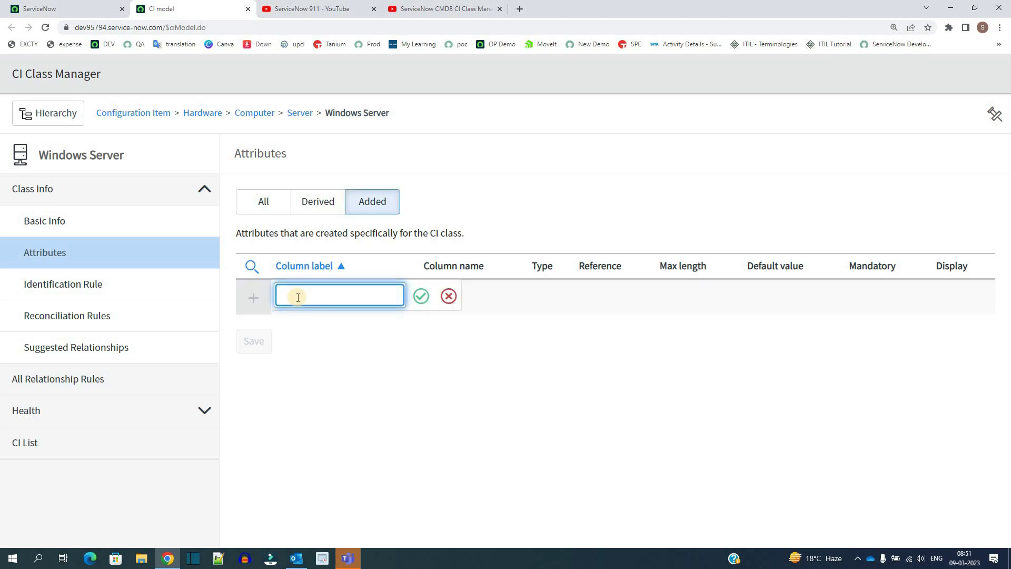
pyautogui.write('test')
pyautogui.click(421, 297)
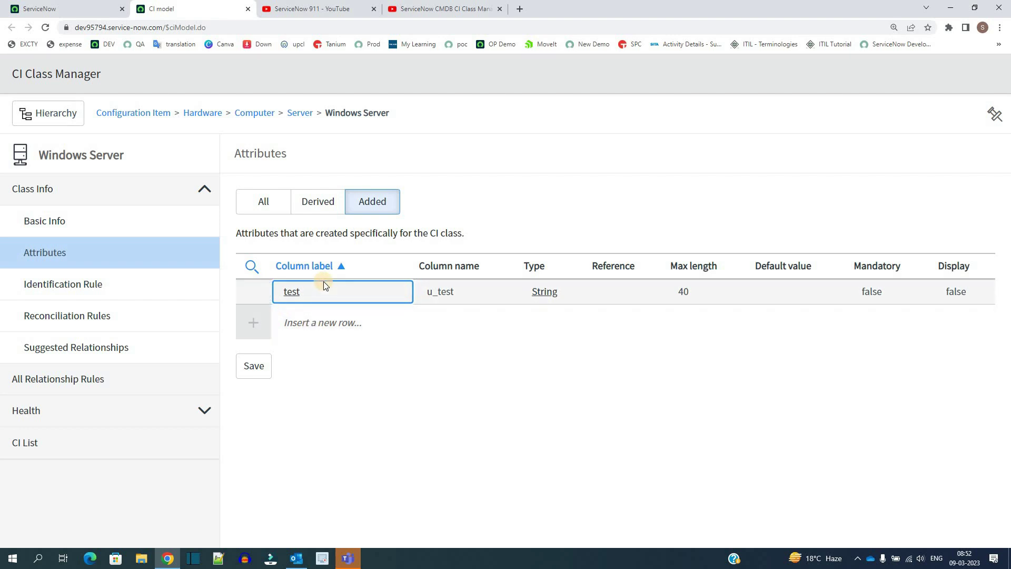
pyautogui.click(76, 289)
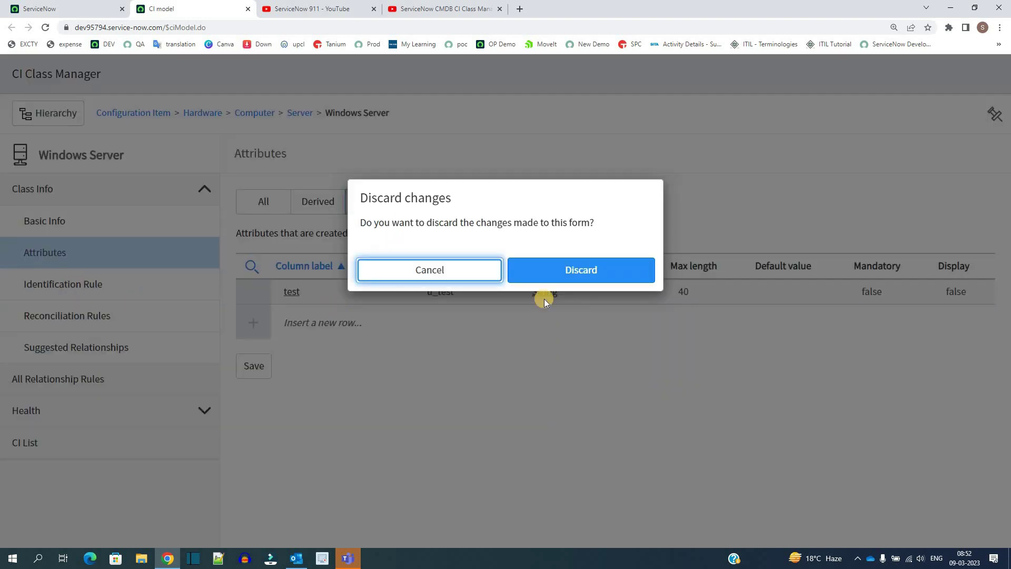
# Discard the unsaved test attribute and view the Identification Rule page.
pyautogui.click(606, 276)
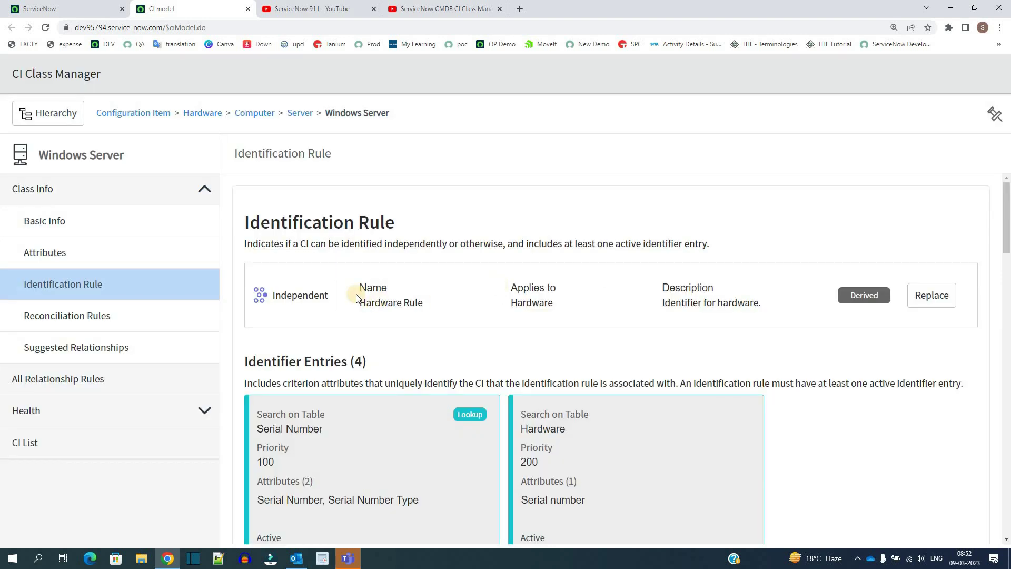
pyautogui.tripleClick(330, 234)
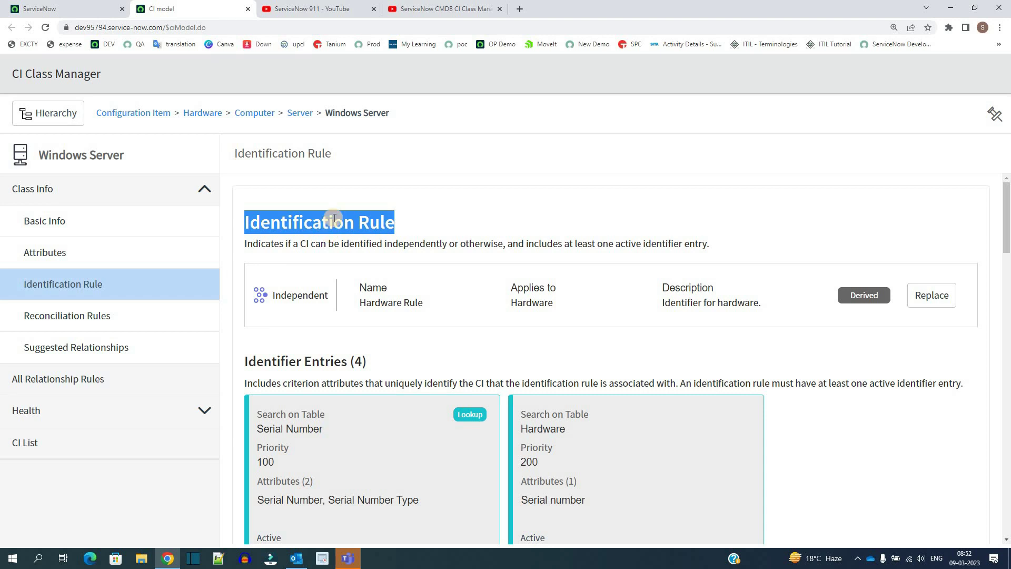
pyautogui.click(269, 263)
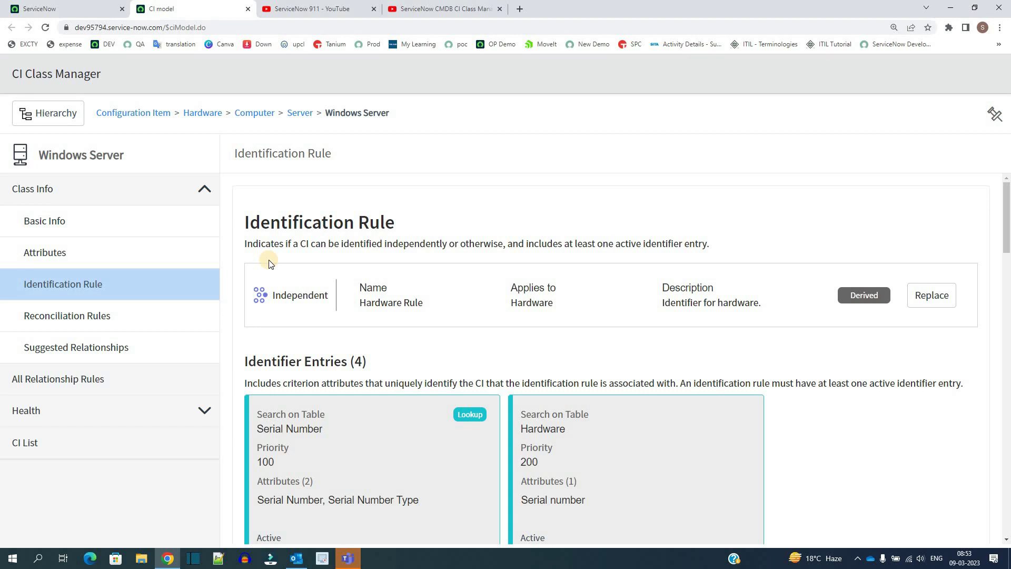
# Review identifier entries: Hardware serial number and name, Network Adapter MAC address and name.
pyautogui.scroll(-2, 336, 349)
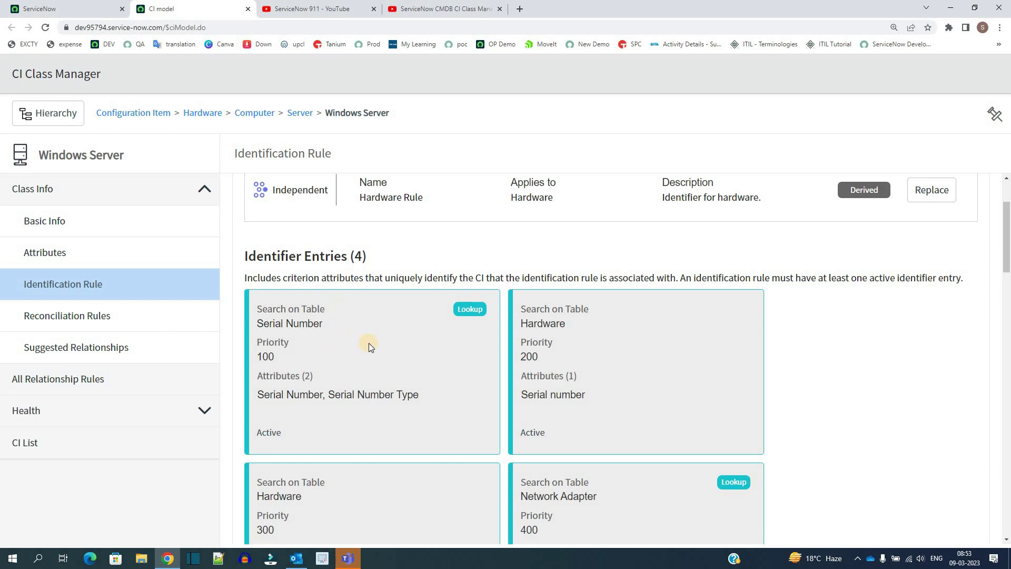
pyautogui.doubleClick(552, 325)
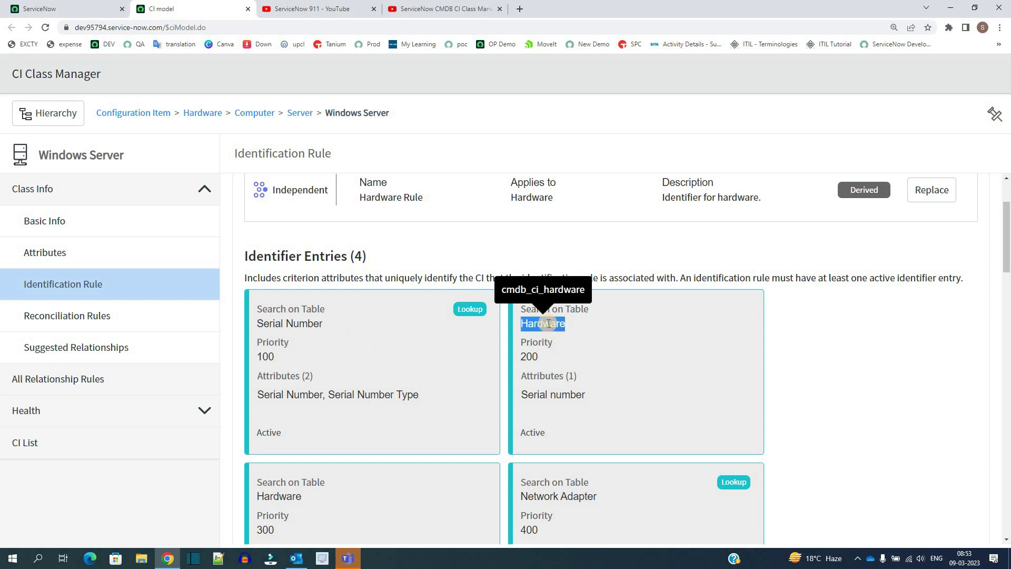
pyautogui.tripleClick(537, 388)
pyautogui.scroll(-4, 370, 328)
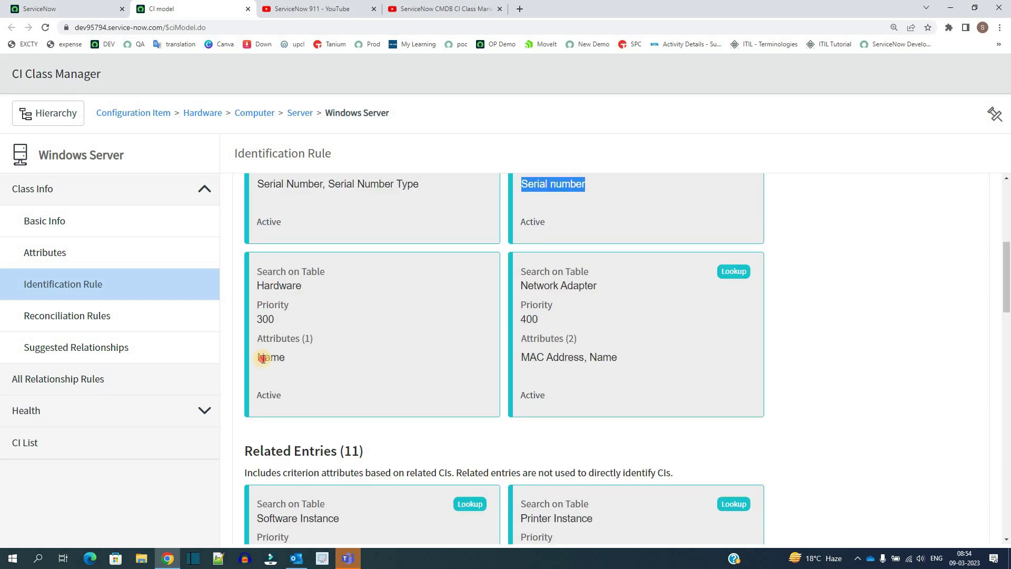
pyautogui.doubleClick(263, 359)
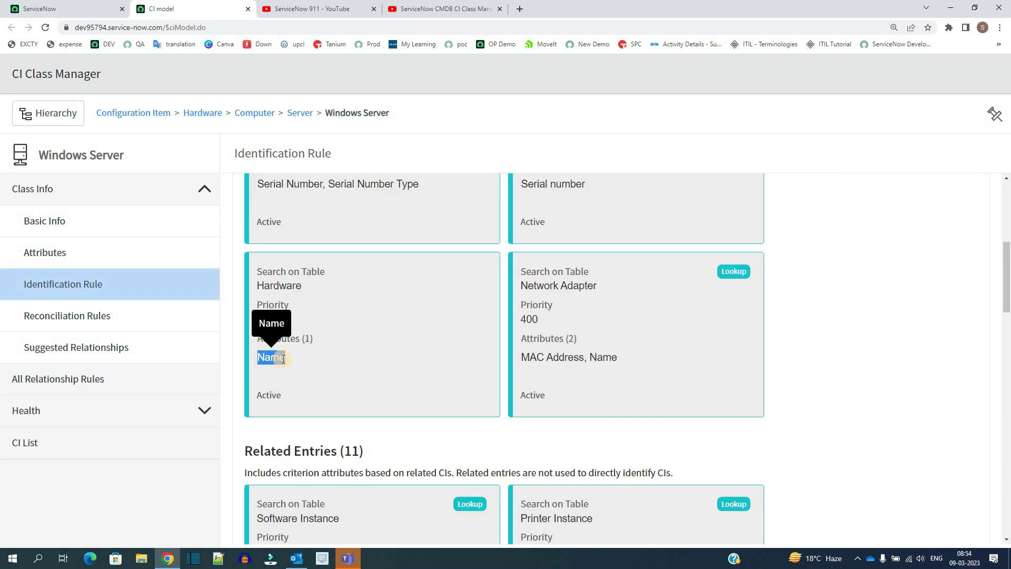
pyautogui.tripleClick(564, 286)
pyautogui.tripleClick(536, 357)
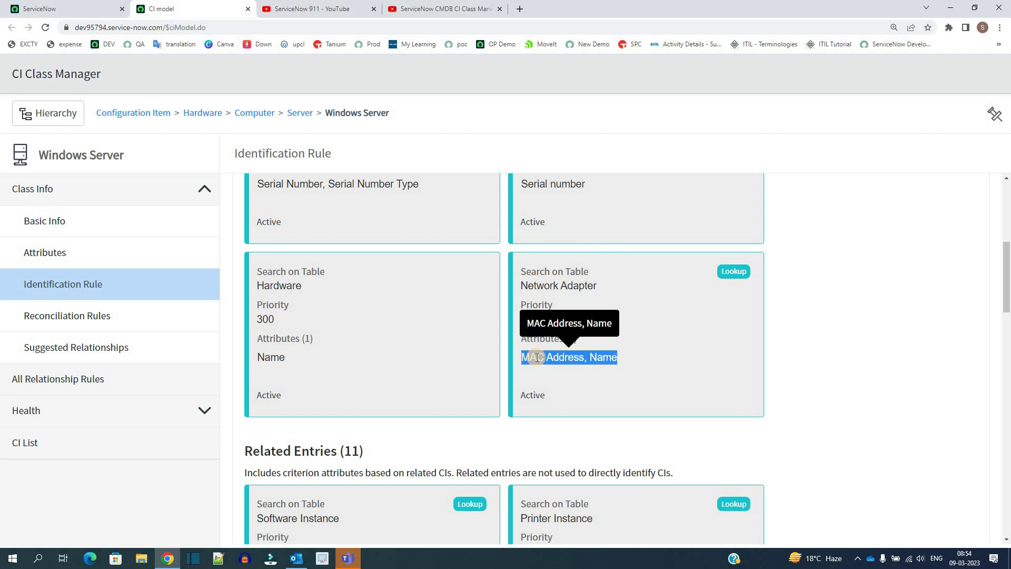
pyautogui.scroll(2, 401, 314)
pyautogui.click(401, 314)
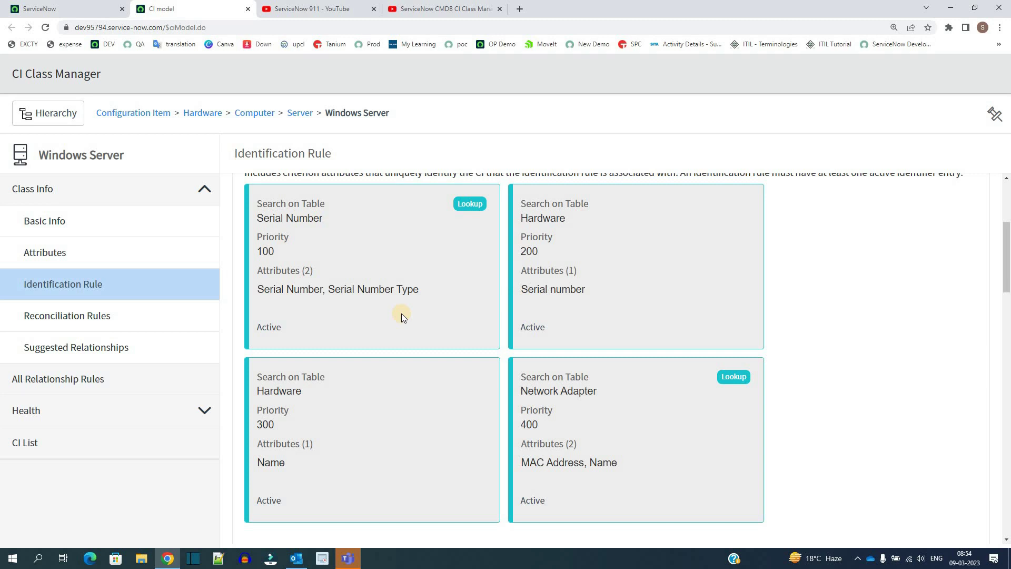
pyautogui.scroll(-10, 405, 315)
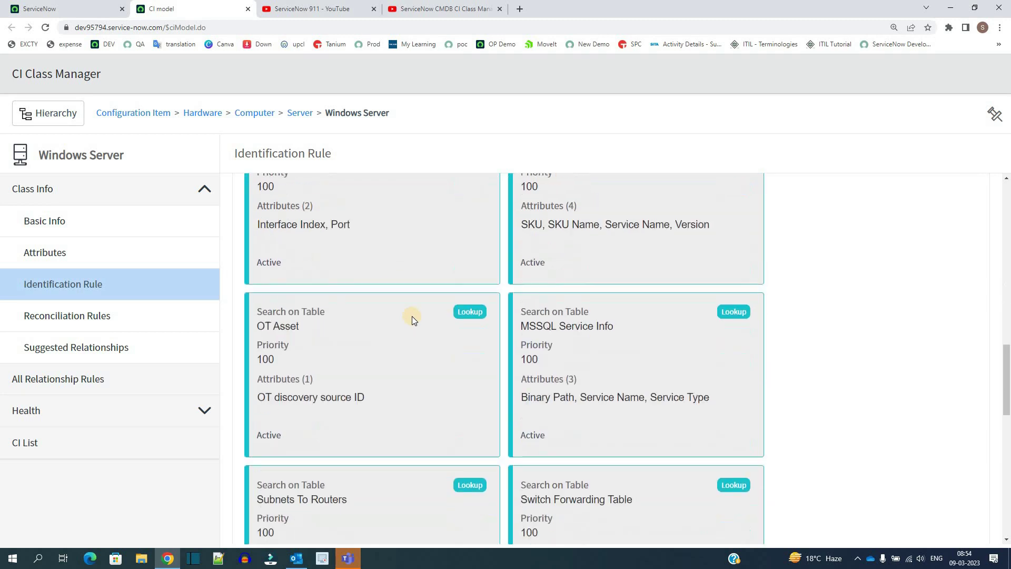
pyautogui.scroll(-6, 412, 316)
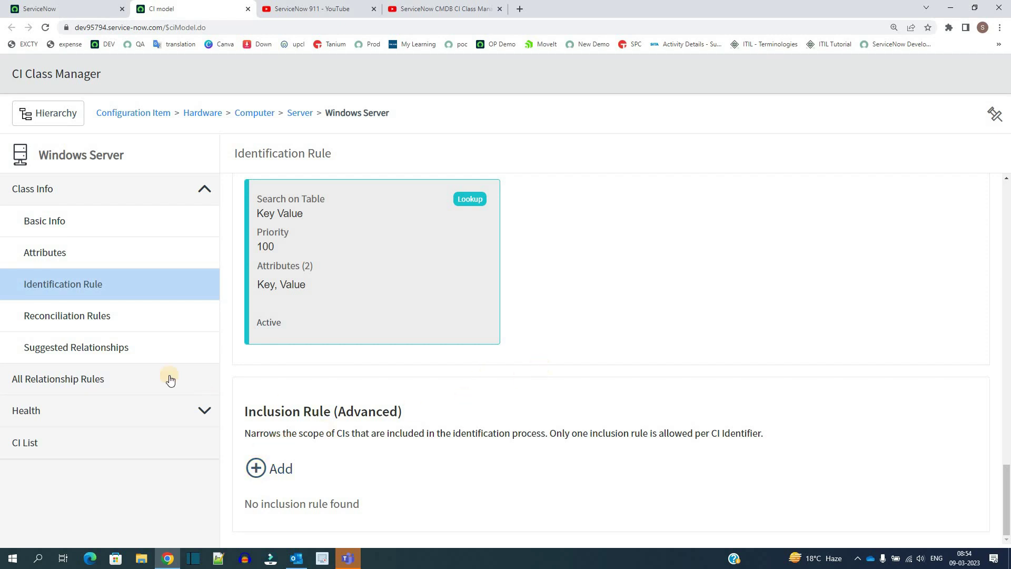
pyautogui.click(165, 314)
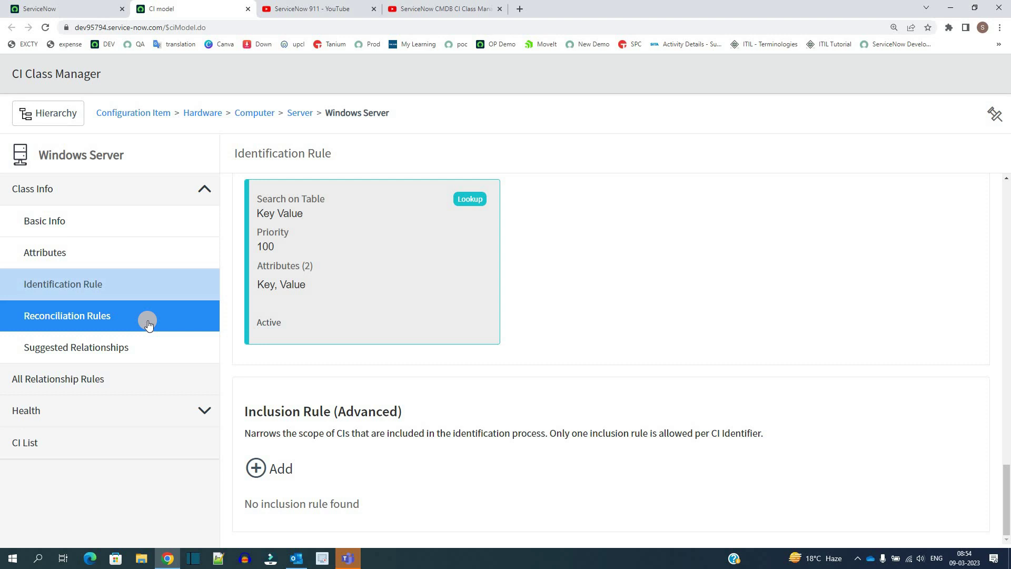
pyautogui.click(148, 323)
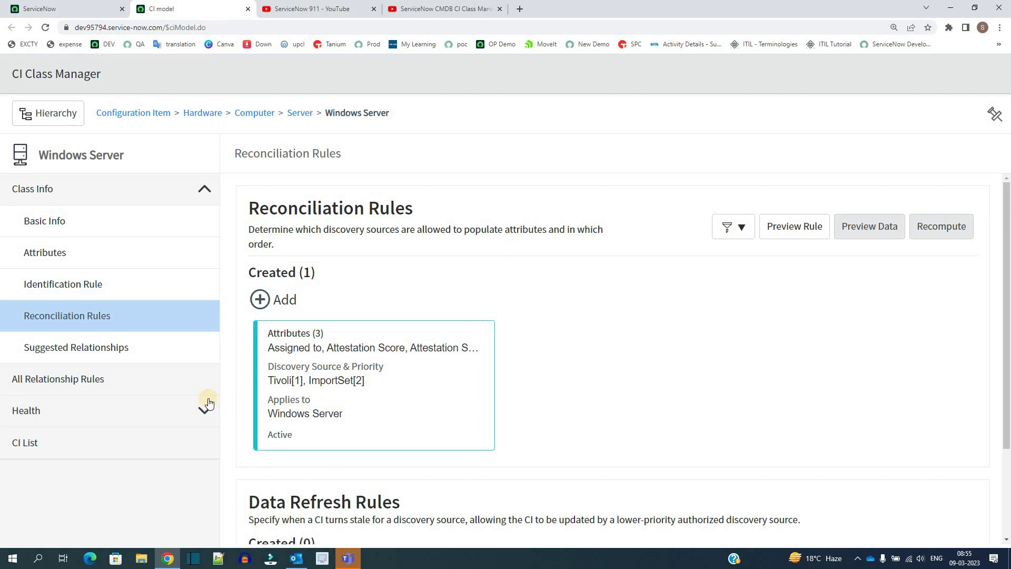
pyautogui.moveTo(356, 398)
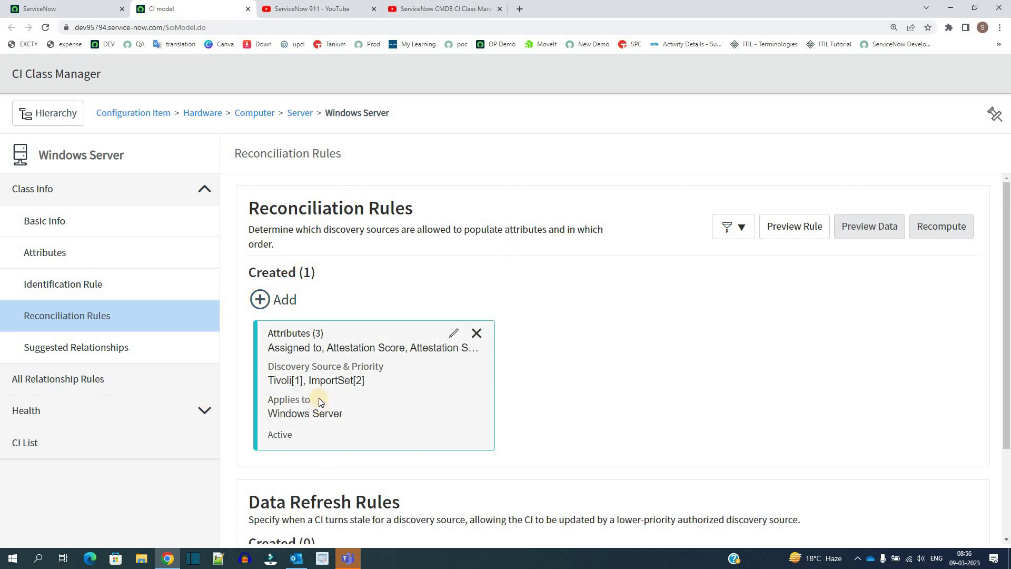
pyautogui.click(454, 334)
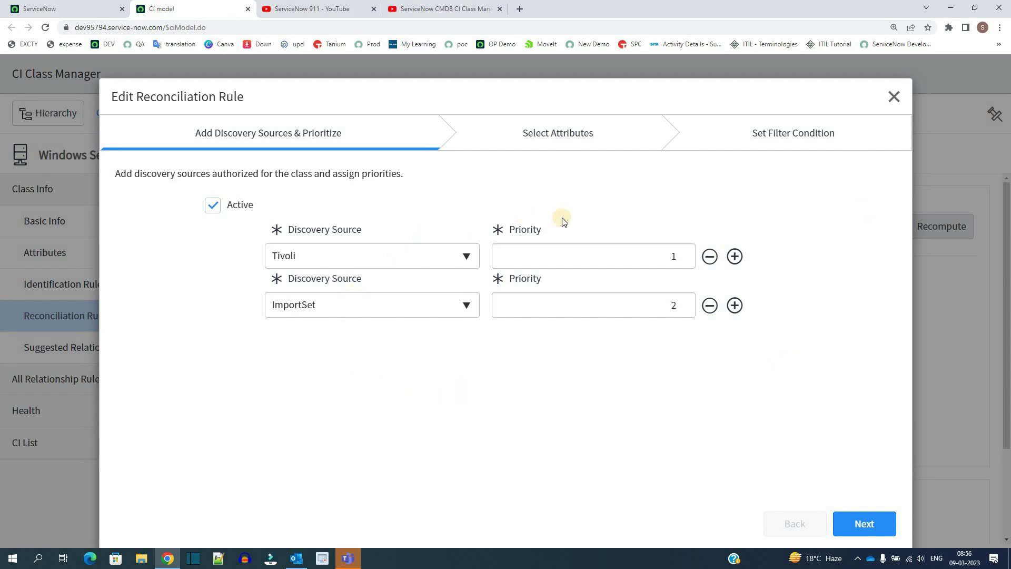
pyautogui.click(855, 526)
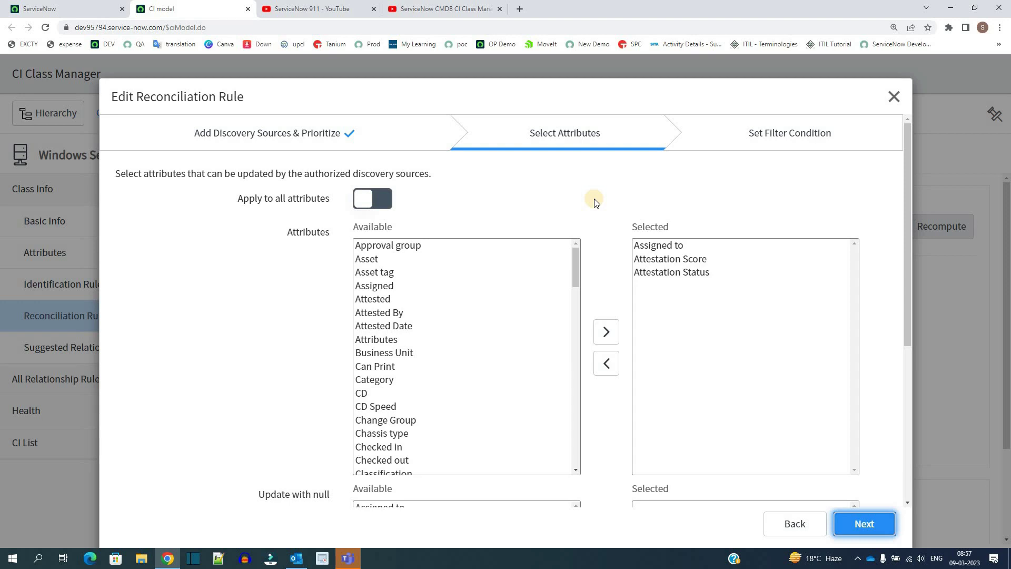
pyautogui.moveTo(678, 244); pyautogui.dragTo(756, 318)
pyautogui.click(779, 136)
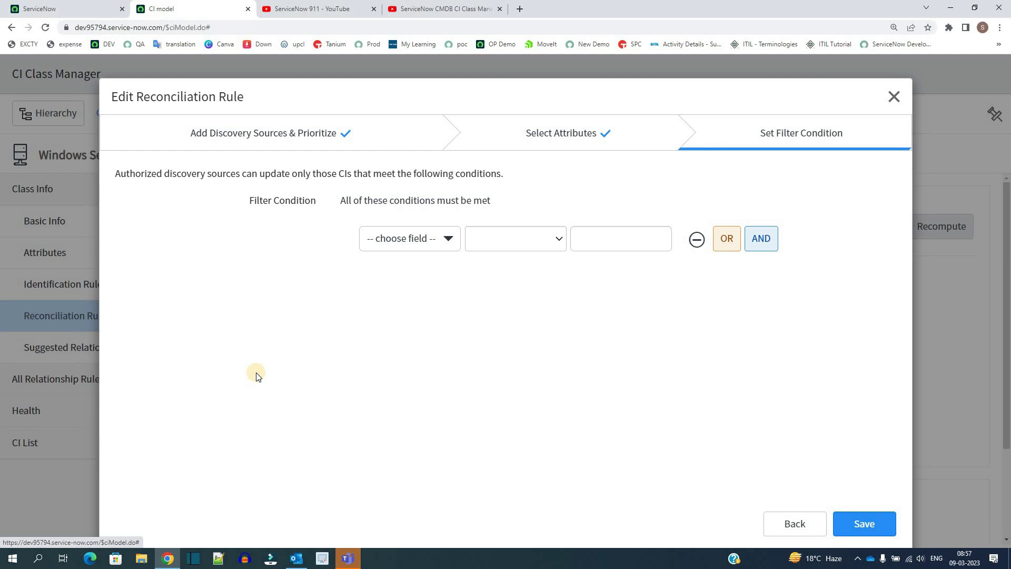
pyautogui.click(601, 234)
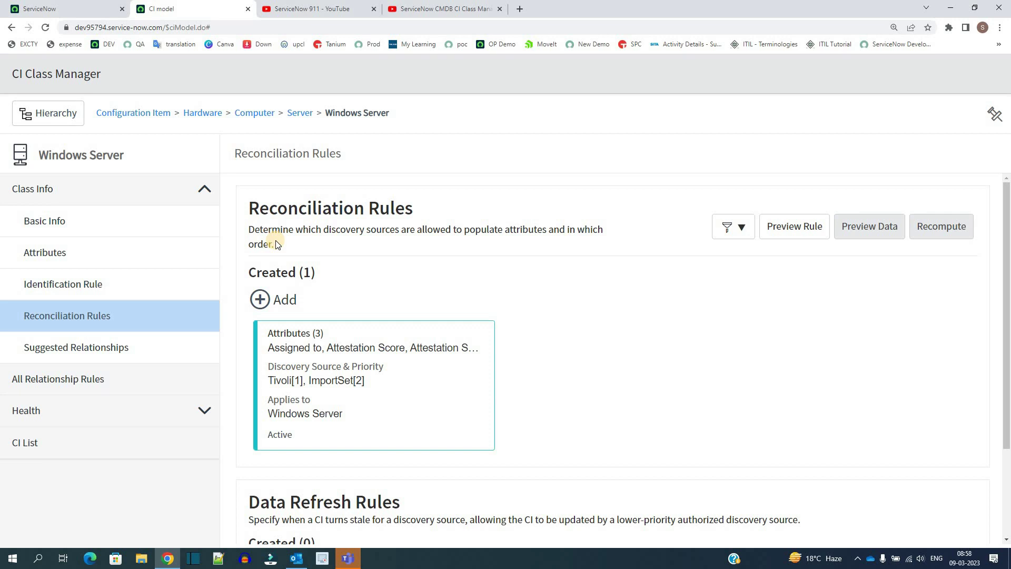
# View Windows Server's Suggested Relationships diagram, then its All Relationship Rules map.
pyautogui.click(71, 347)
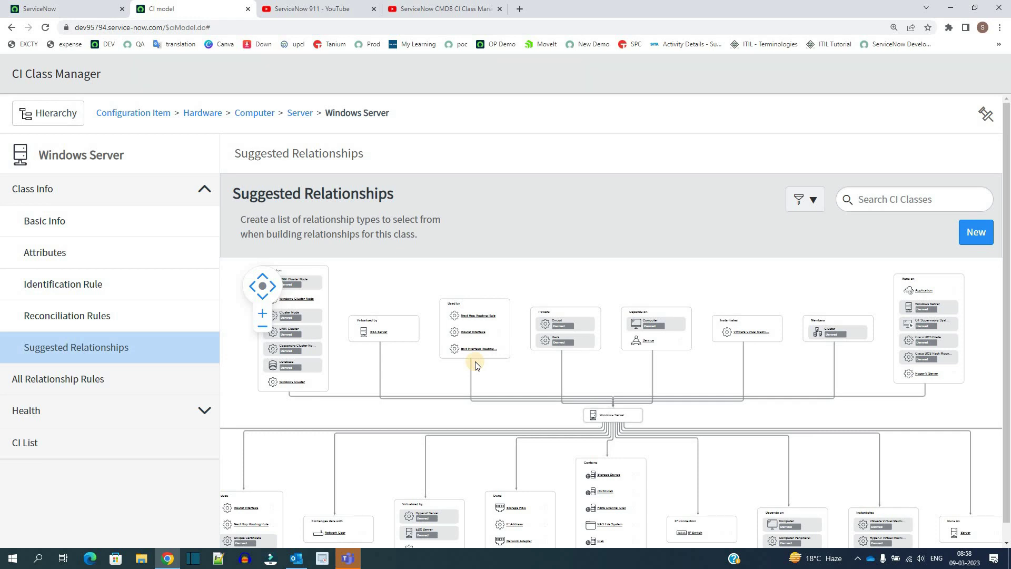
pyautogui.click(101, 387)
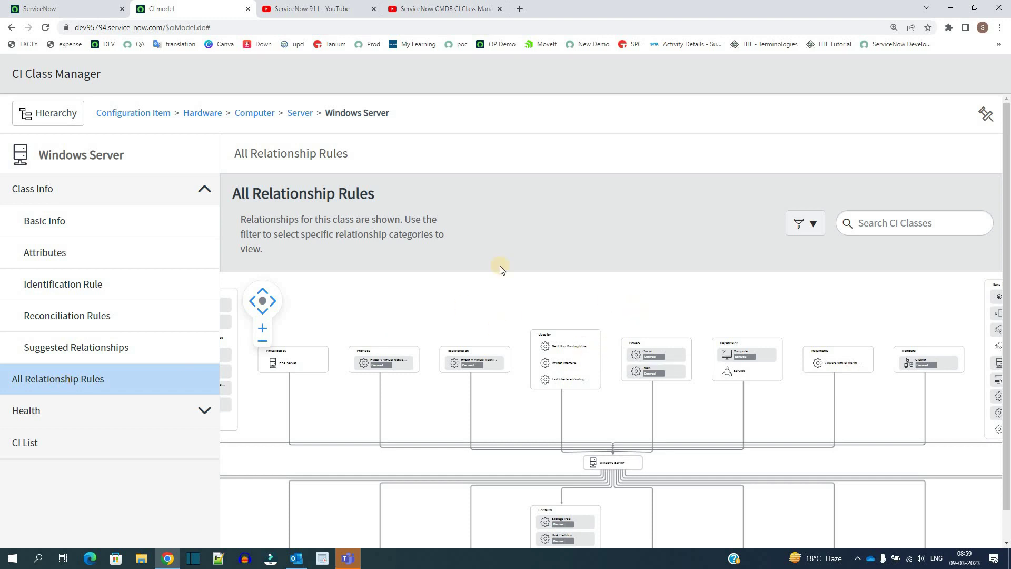
pyautogui.click(165, 417)
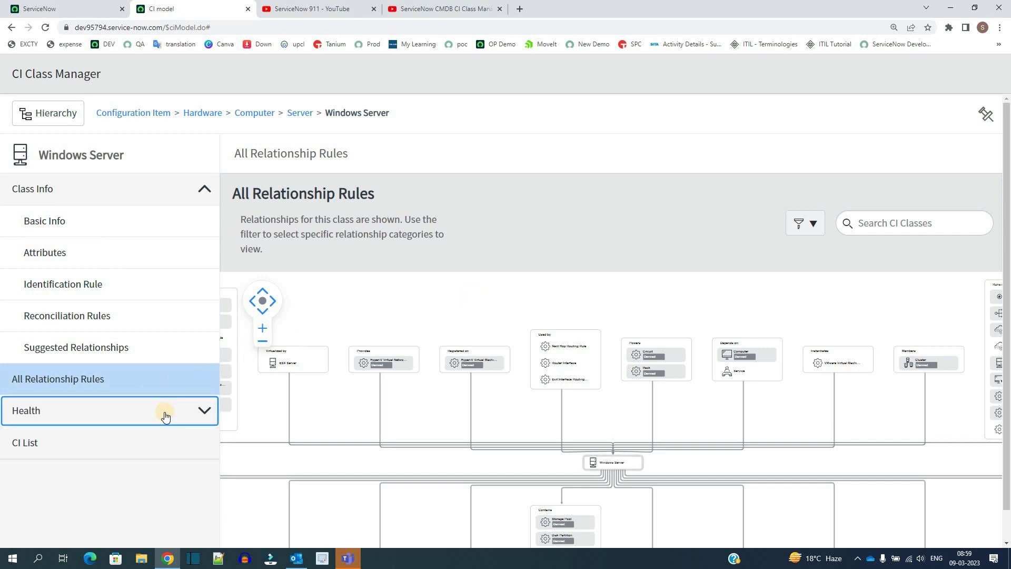
pyautogui.click(165, 417)
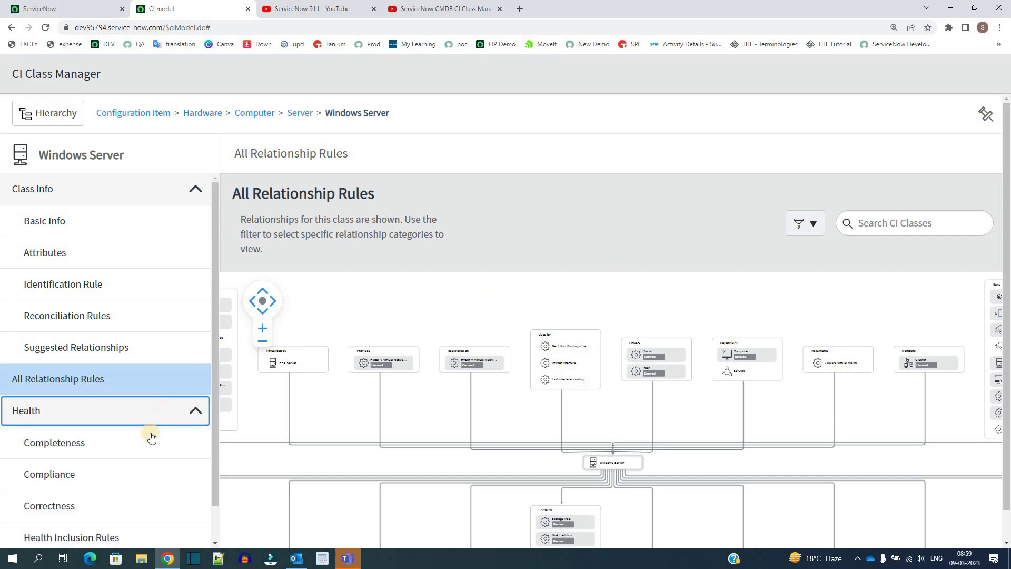
pyautogui.scroll(-1, 147, 447)
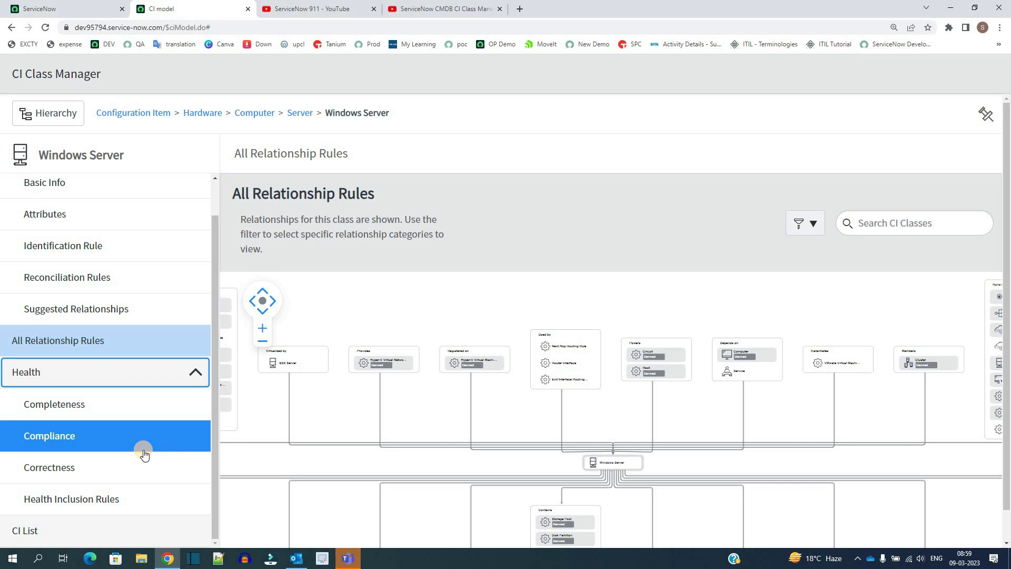
pyautogui.click(196, 375)
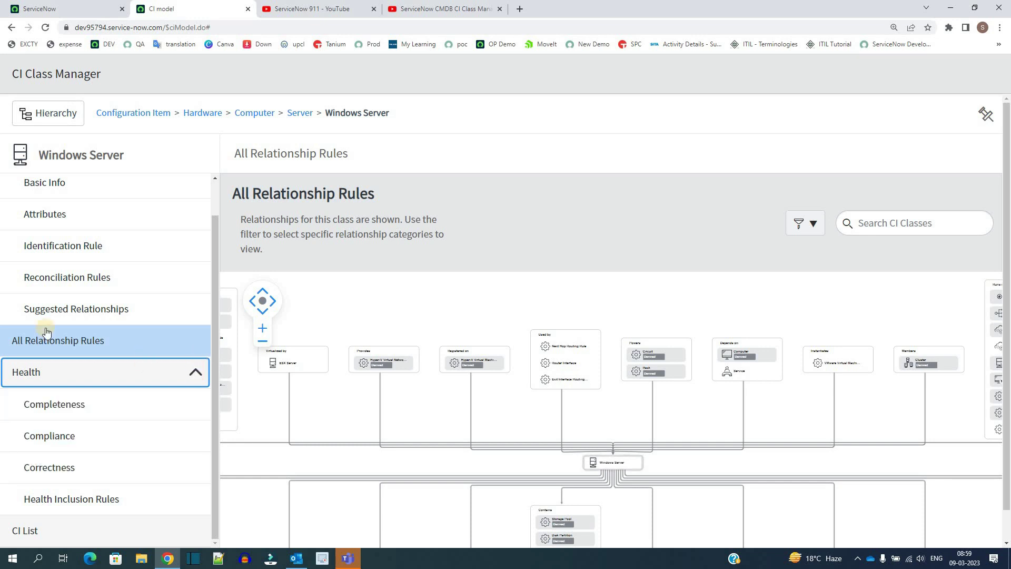
pyautogui.click(55, 347)
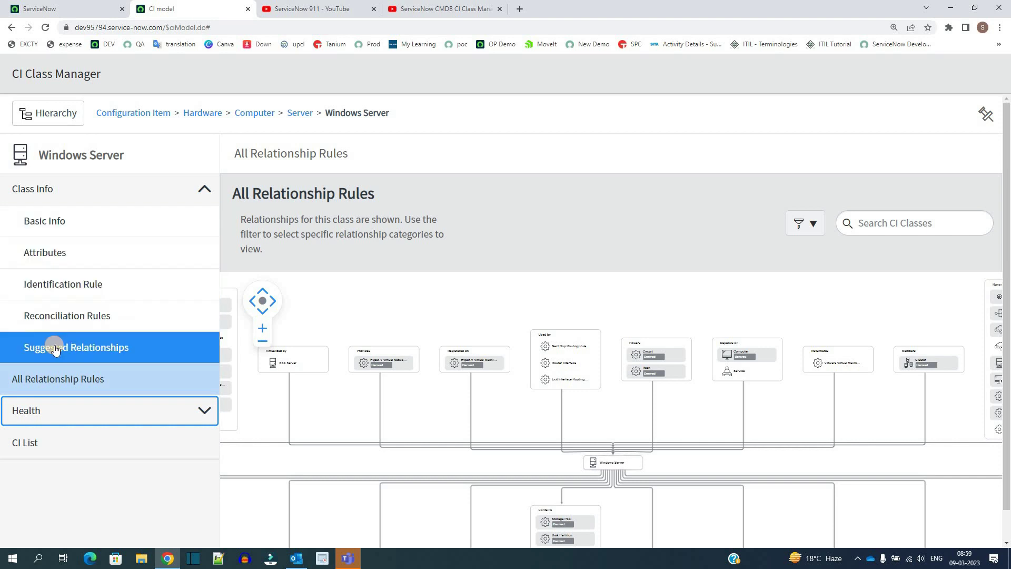
pyautogui.click(59, 284)
pyautogui.click(59, 316)
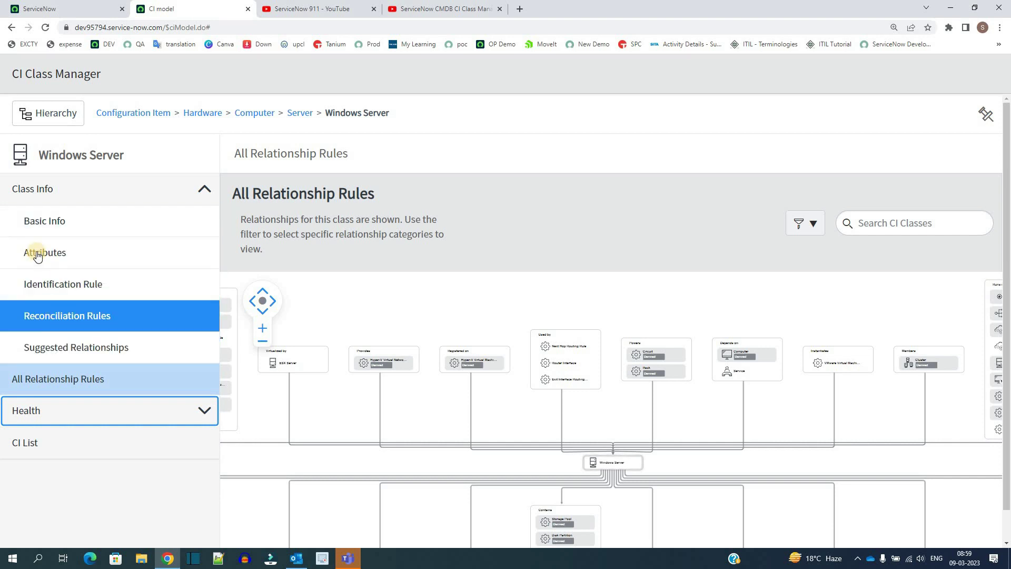
pyautogui.click(40, 258)
pyautogui.click(41, 231)
# Go up to the parent Server class and show its Basic Info: table cmdb_ci_server, Extensible checked.
pyautogui.click(300, 113)
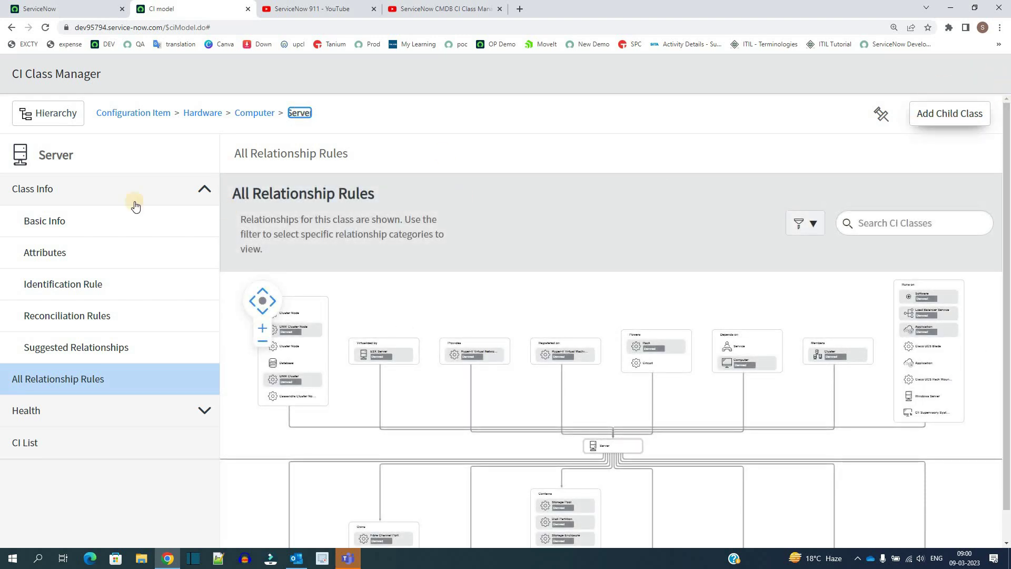
pyautogui.click(86, 222)
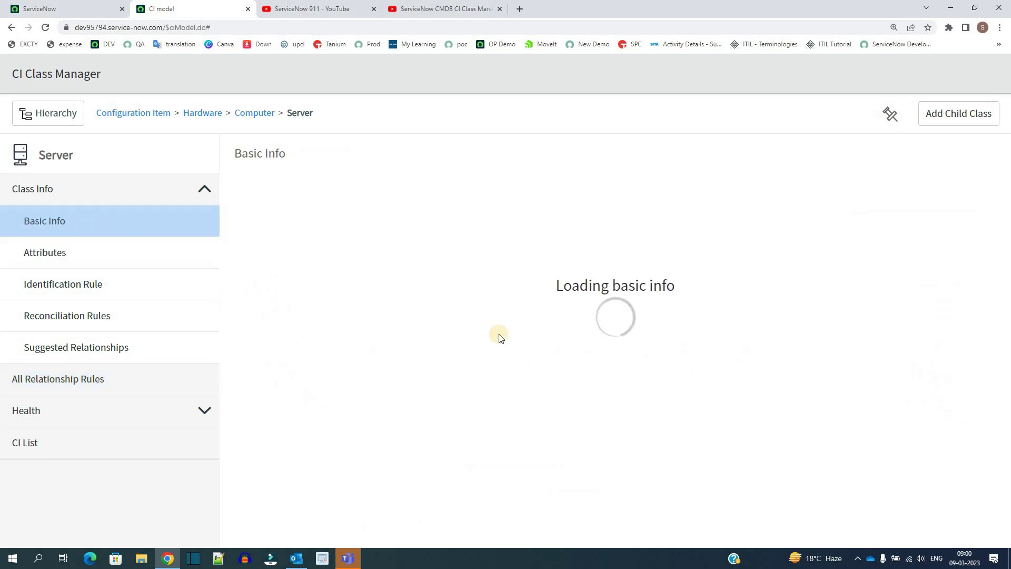
pyautogui.click(355, 350)
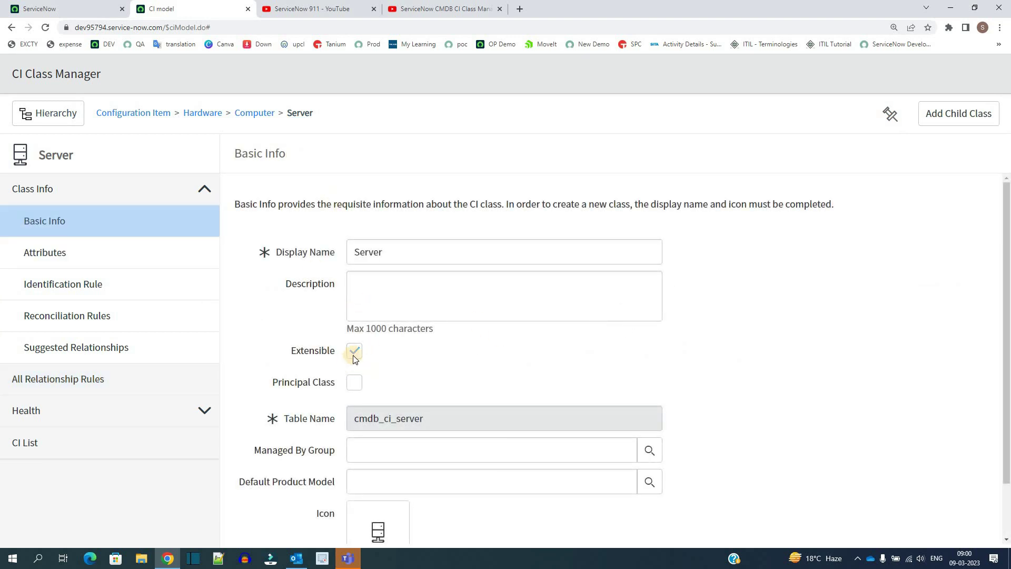
pyautogui.click(944, 114)
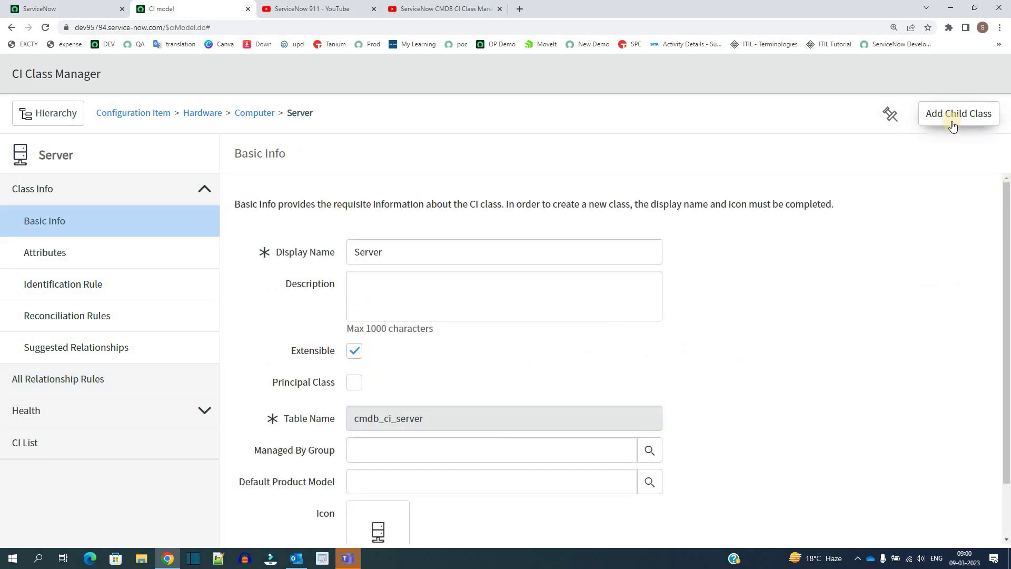
# Start a child class under Server and inspect its empty Display Name and u_cmdb_ci_ table name.
pyautogui.click(952, 125)
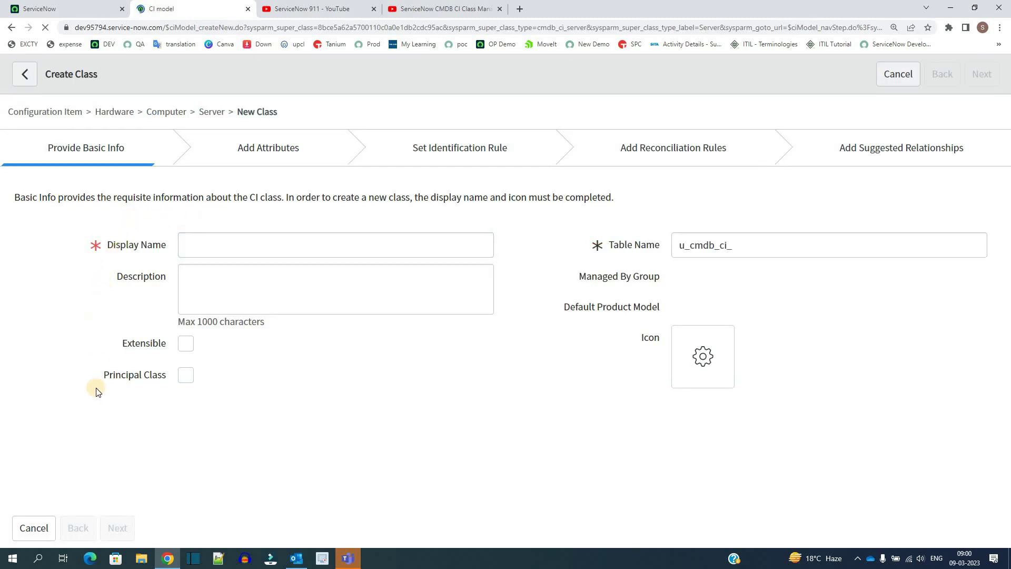
pyautogui.click(240, 235)
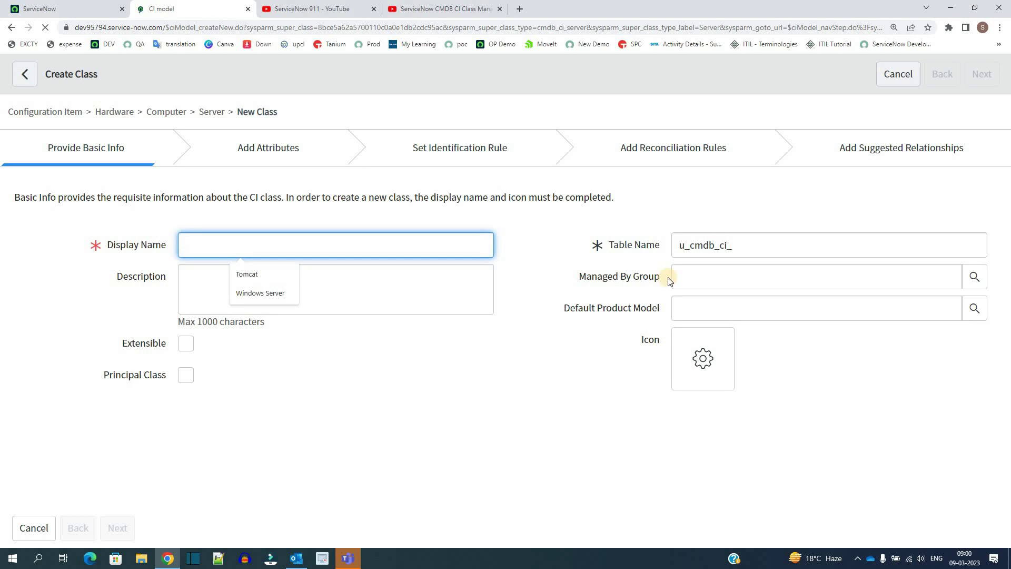
pyautogui.click(779, 237)
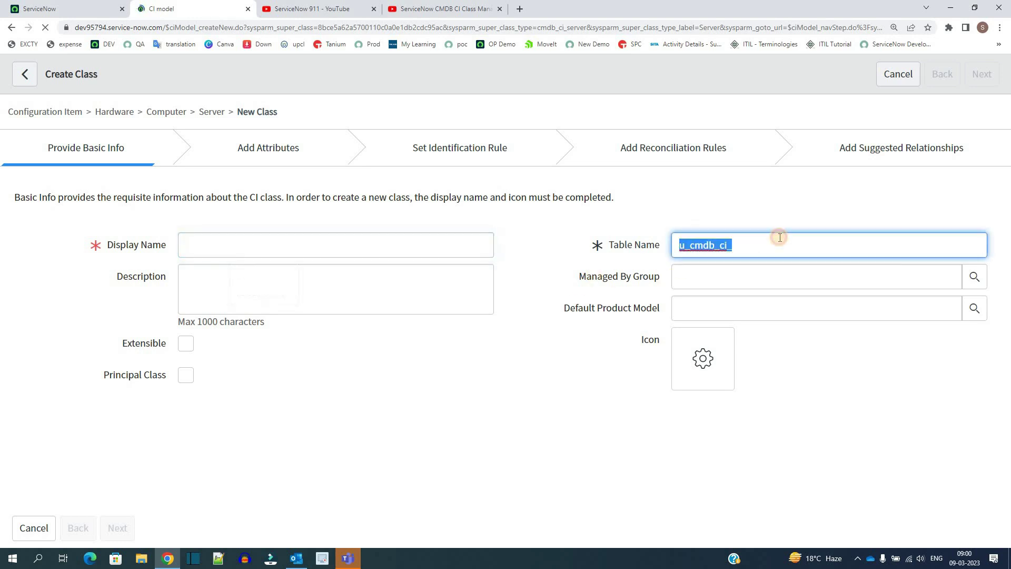
pyautogui.click(714, 210)
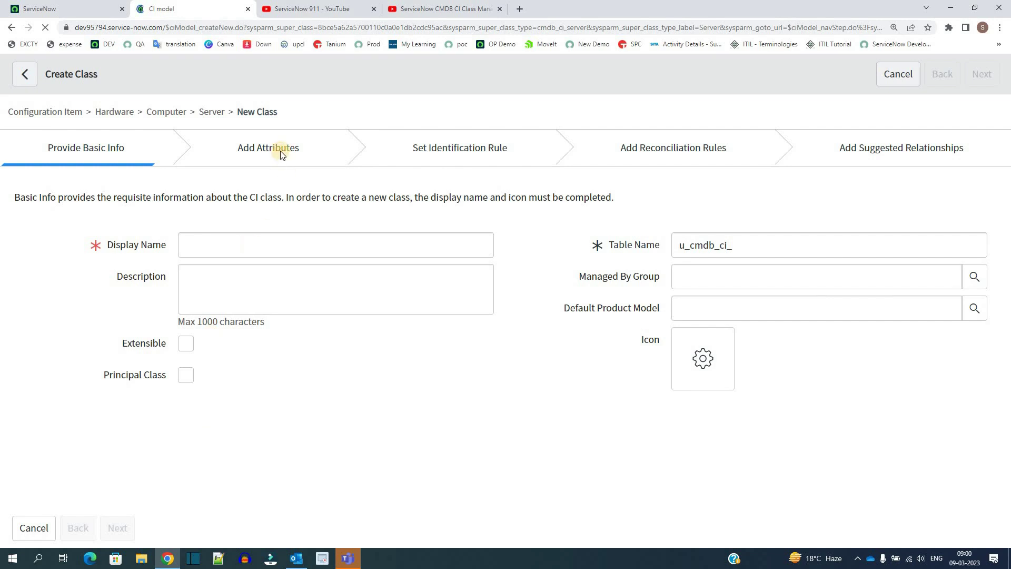